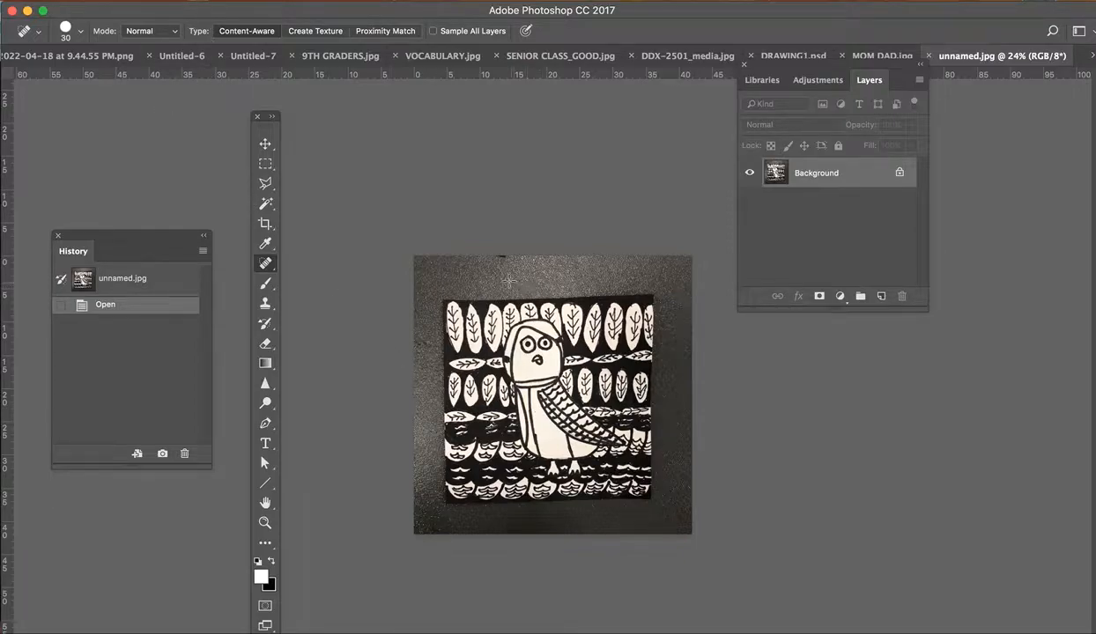
Step: Convert the locked background into a regular layer and select the whole image with the Rectangular Marquee
left_click(265, 144)
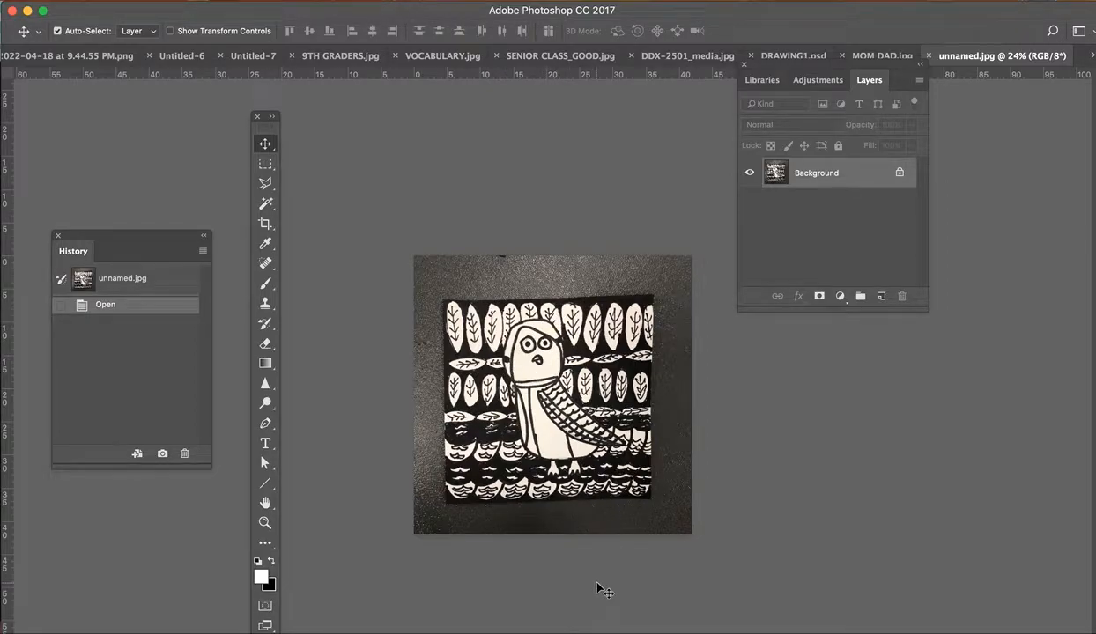
left_click(899, 174)
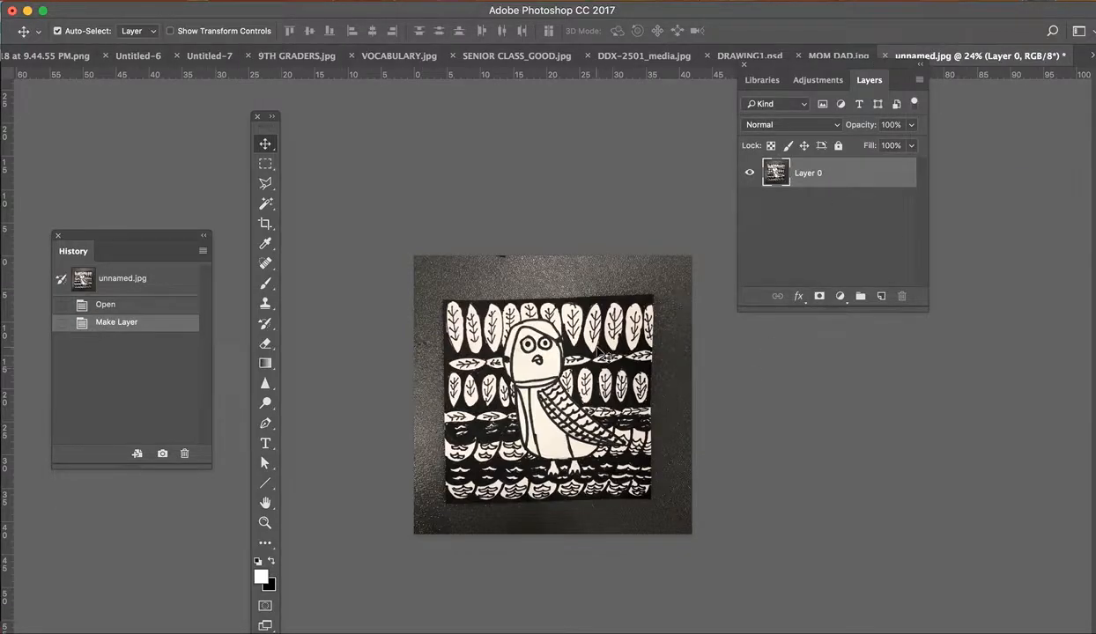
left_click(265, 166)
left_click_drag(388, 231, 707, 546)
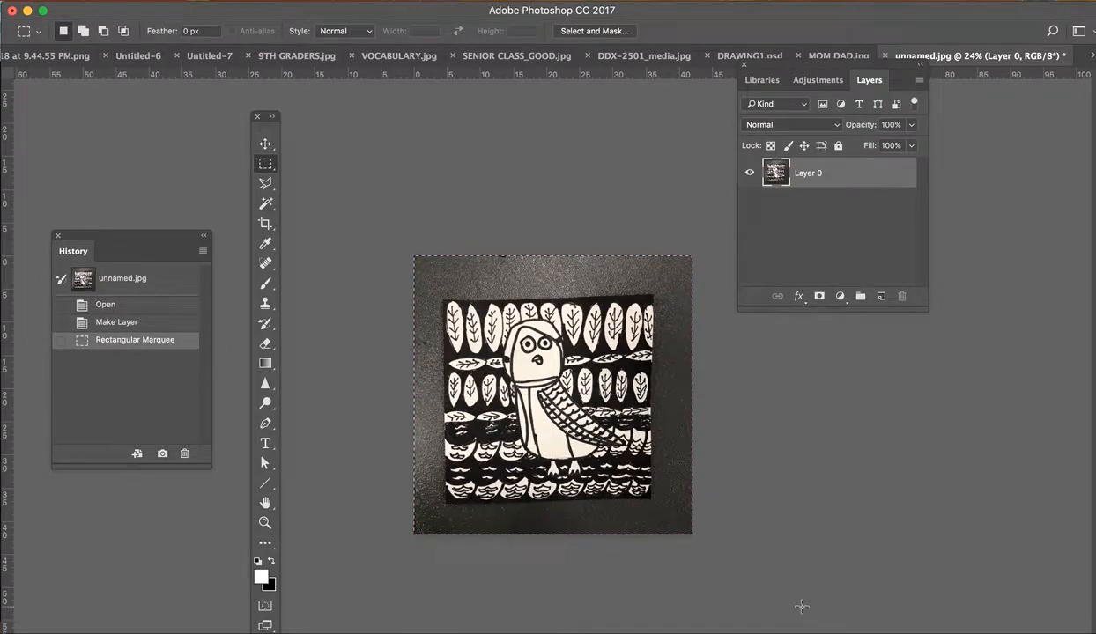
Step: Rotate the selected image by 0.35° with the Rotate transform and apply it
left_click(176, 2)
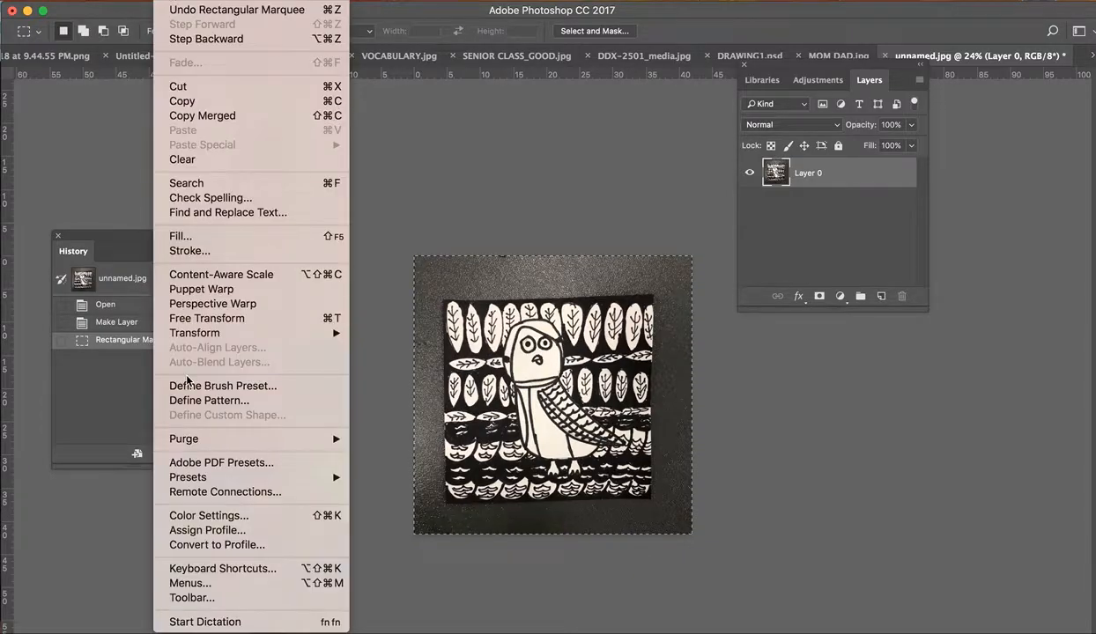
mouse_move(206, 338)
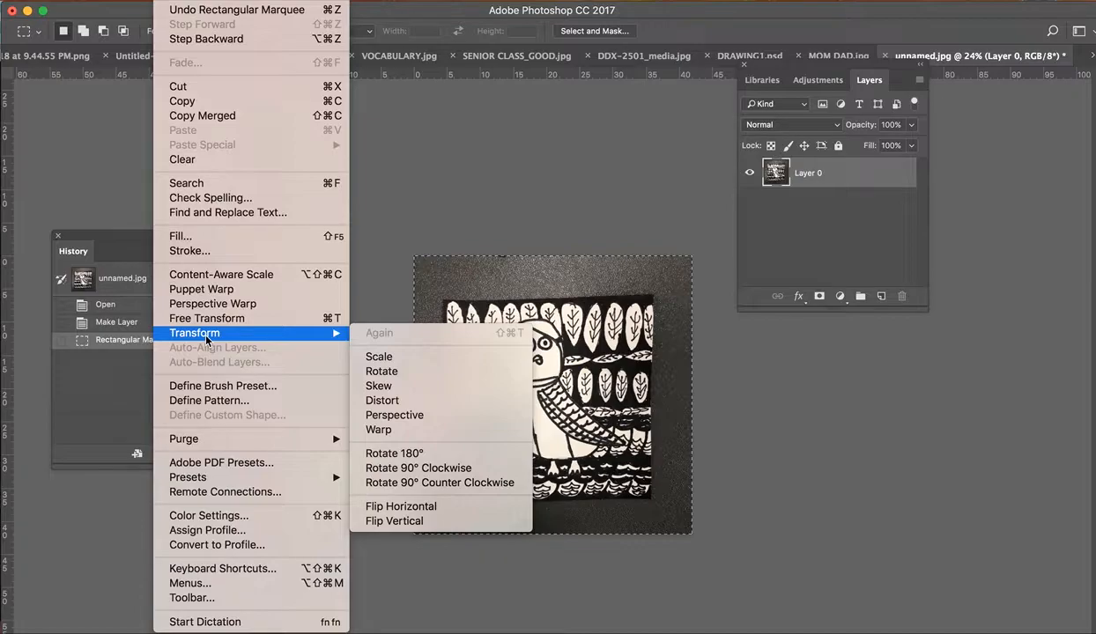
left_click(375, 378)
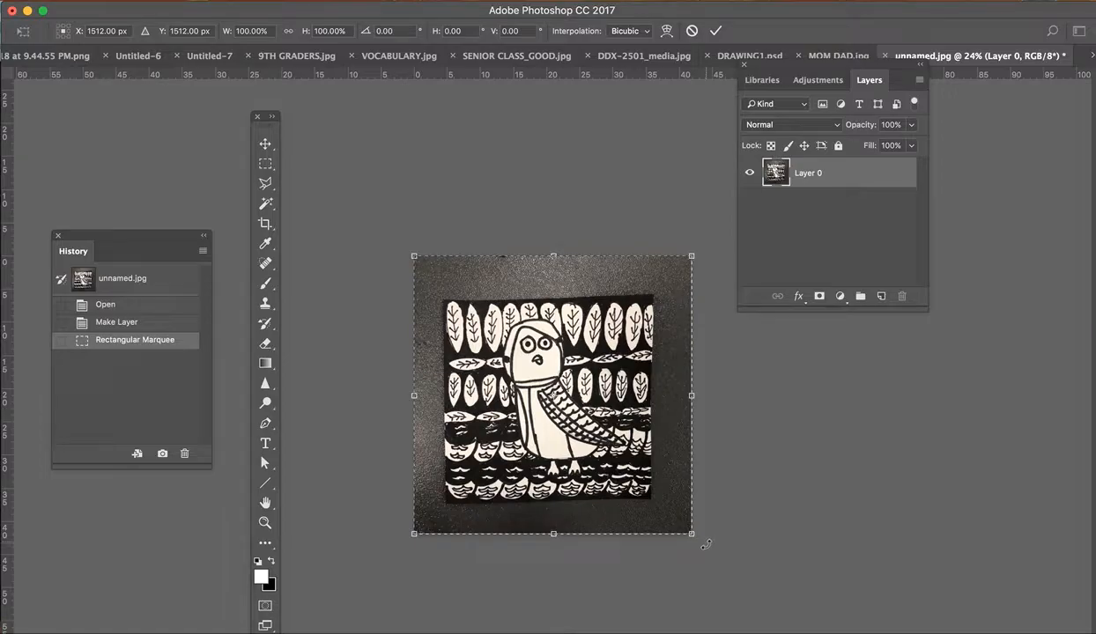
mouse_move(706, 545)
left_mouse_down()
mouse_move(703, 608)
mouse_move(703, 540)
left_mouse_up()
left_click(266, 148)
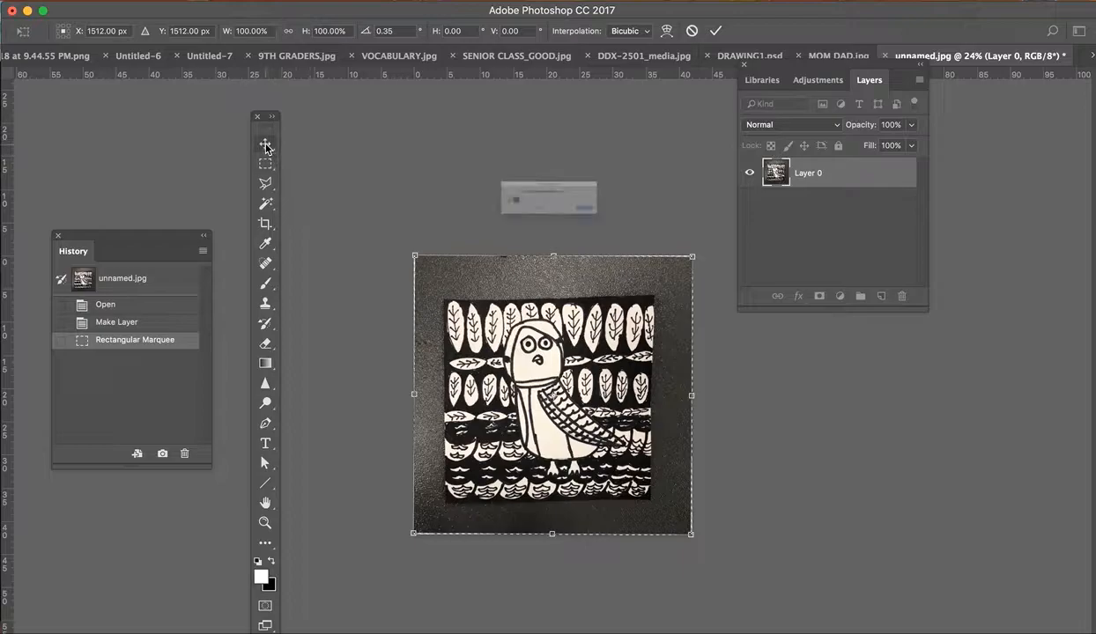
left_click(678, 232)
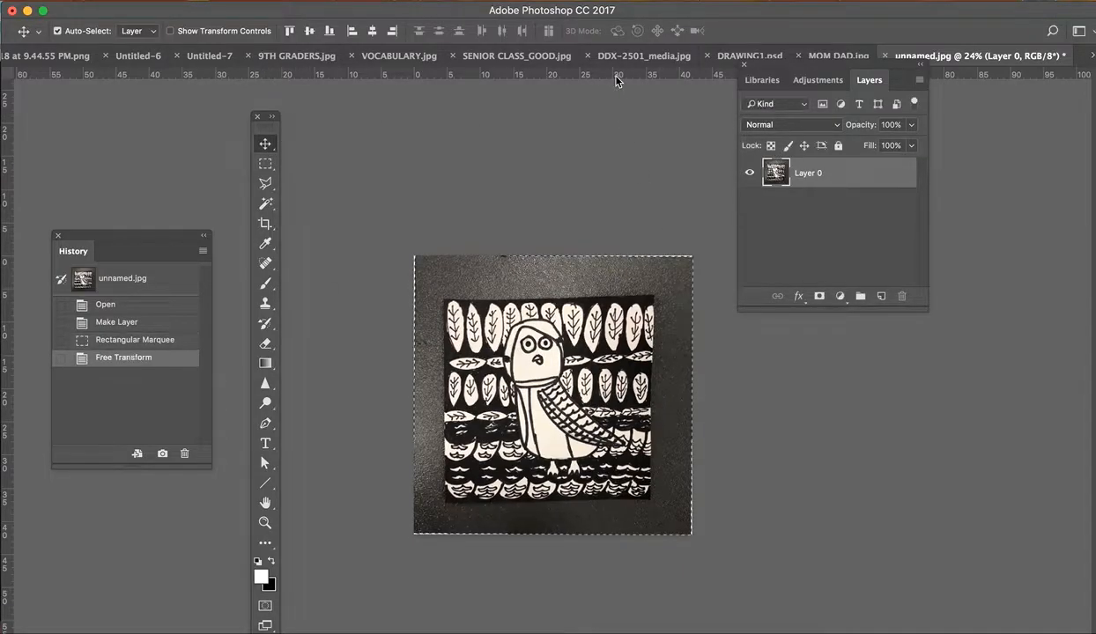
Step: Place a horizontal guide along the print's lower edge and slightly rotate the image with Free Transform to align with it
left_click_drag(616, 80, 616, 502)
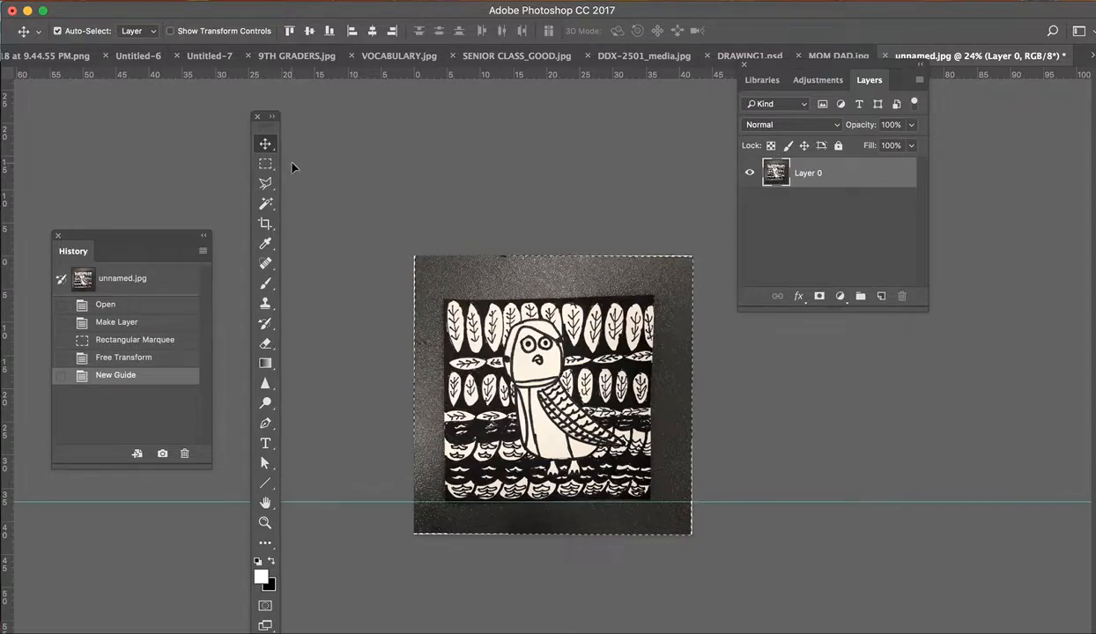
key("super")
key("super+t")
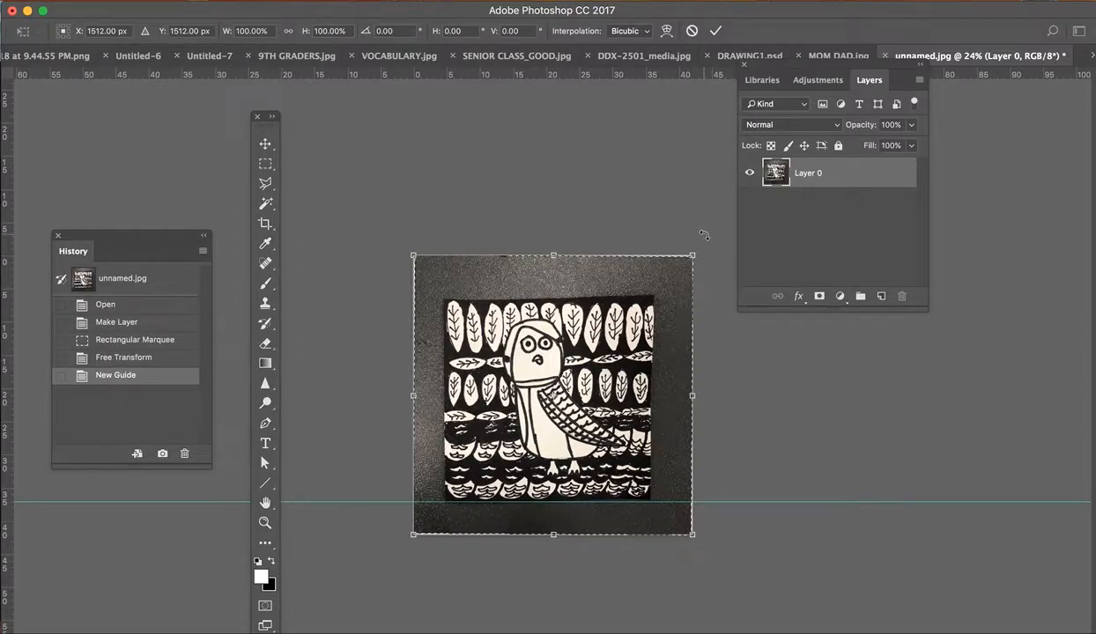
left_click_drag(703, 234, 702, 231)
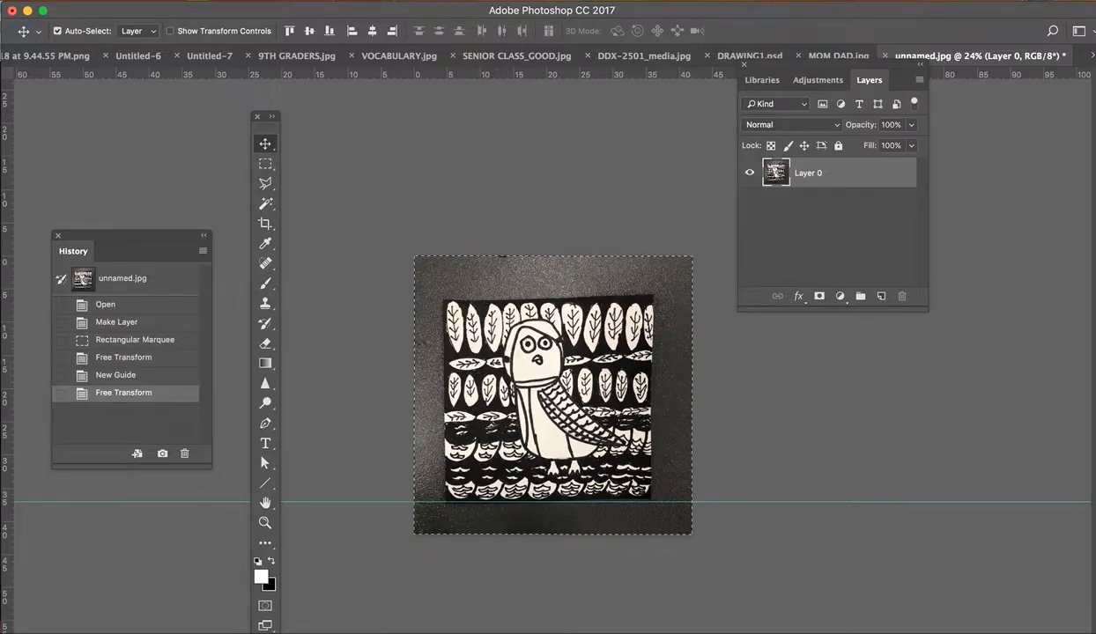
Step: Distort the image by adjusting its two upper corners, raising the left one, to square up the bird print, and apply it
left_click(169, 1)
mouse_move(217, 332)
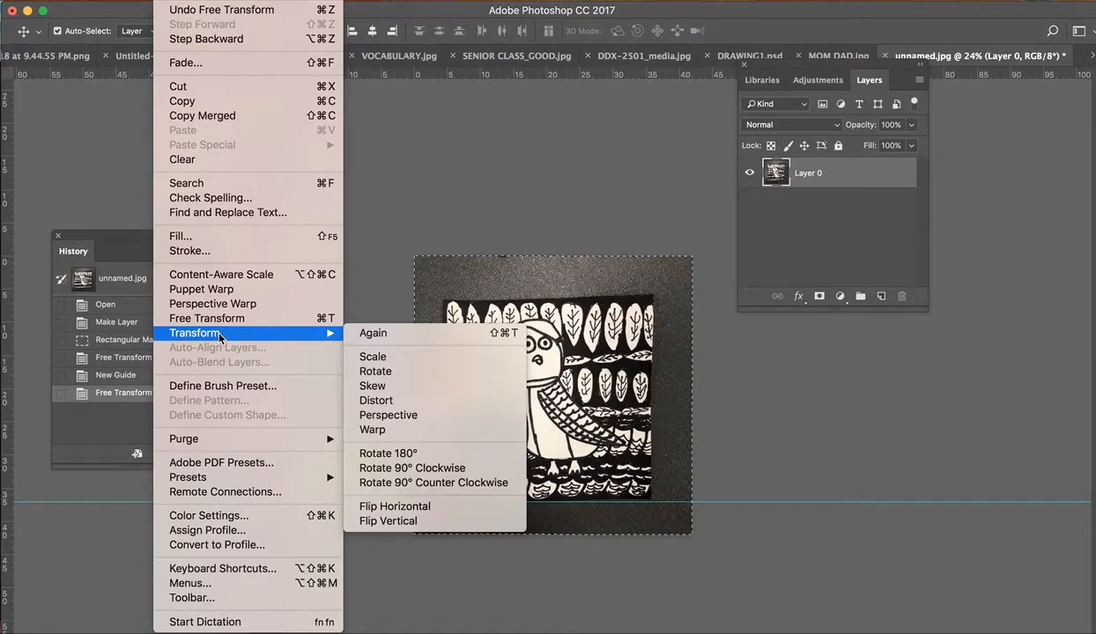
left_click(471, 403)
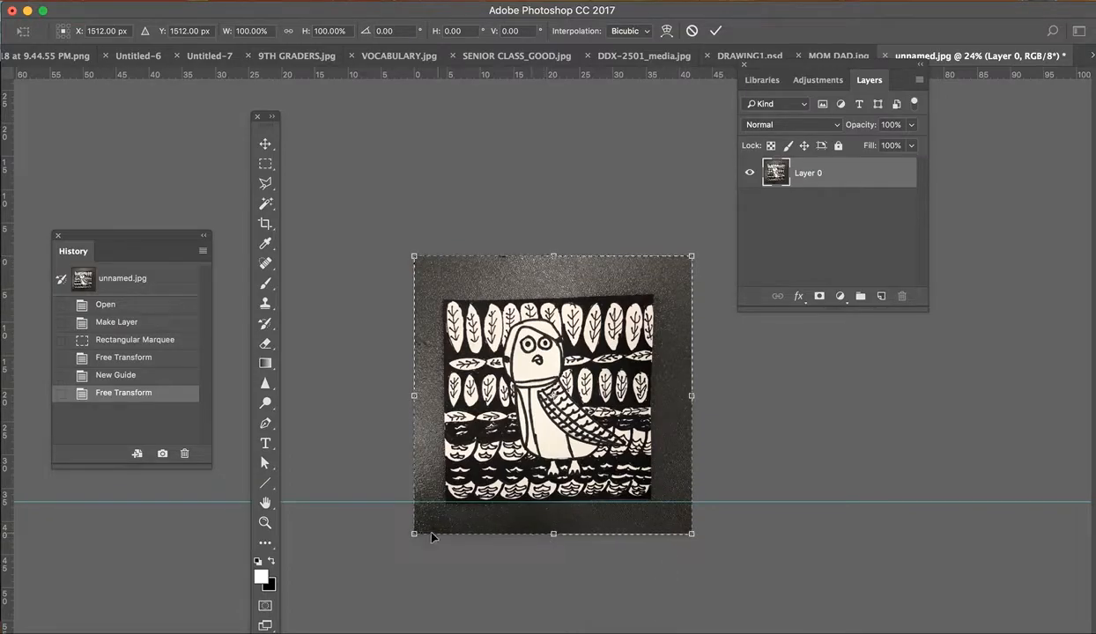
mouse_move(418, 262)
left_mouse_down()
mouse_move(425, 250)
mouse_move(414, 267)
mouse_move(415, 258)
left_mouse_up()
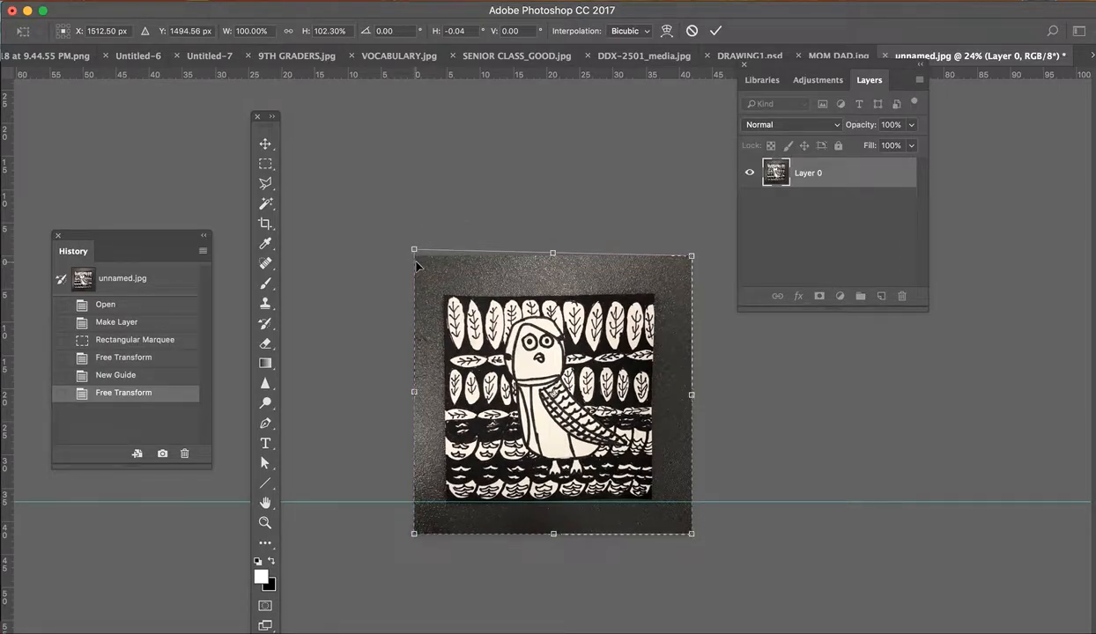
left_click_drag(691, 256, 693, 259)
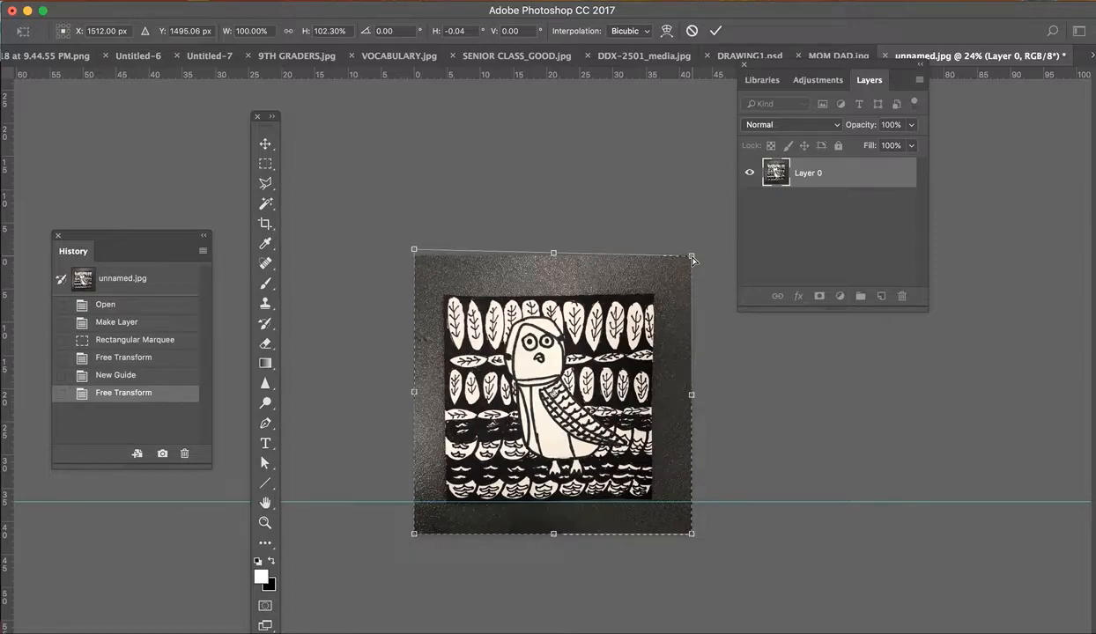
key("Return")
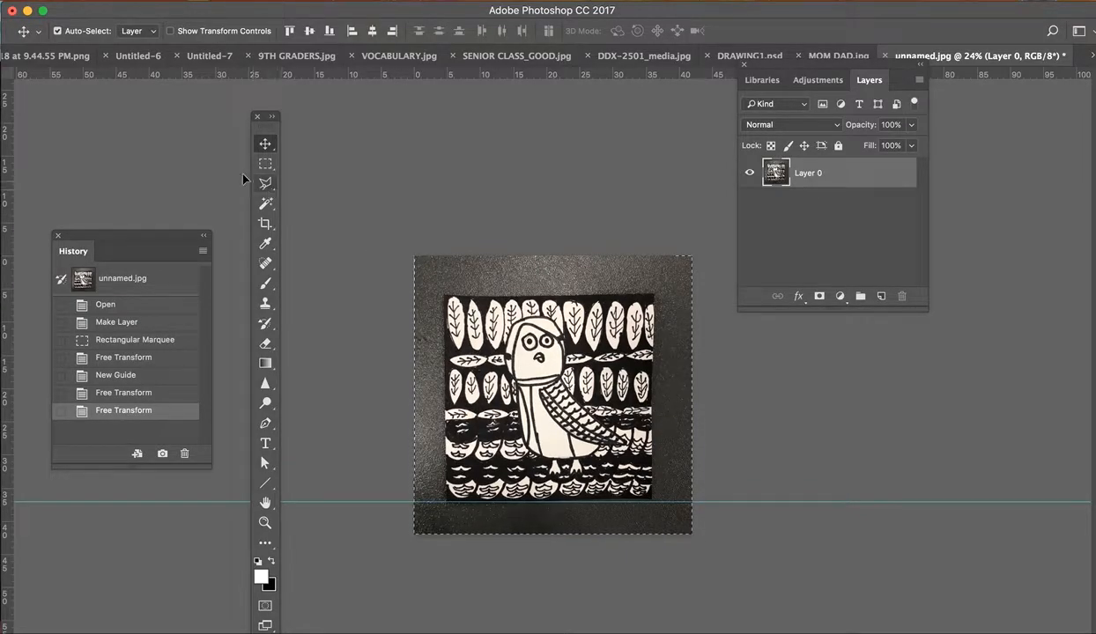
Step: Warp the image slightly at its upper edge and beside the bird's head, apply the warp, and clear the selection
left_click(196, 2)
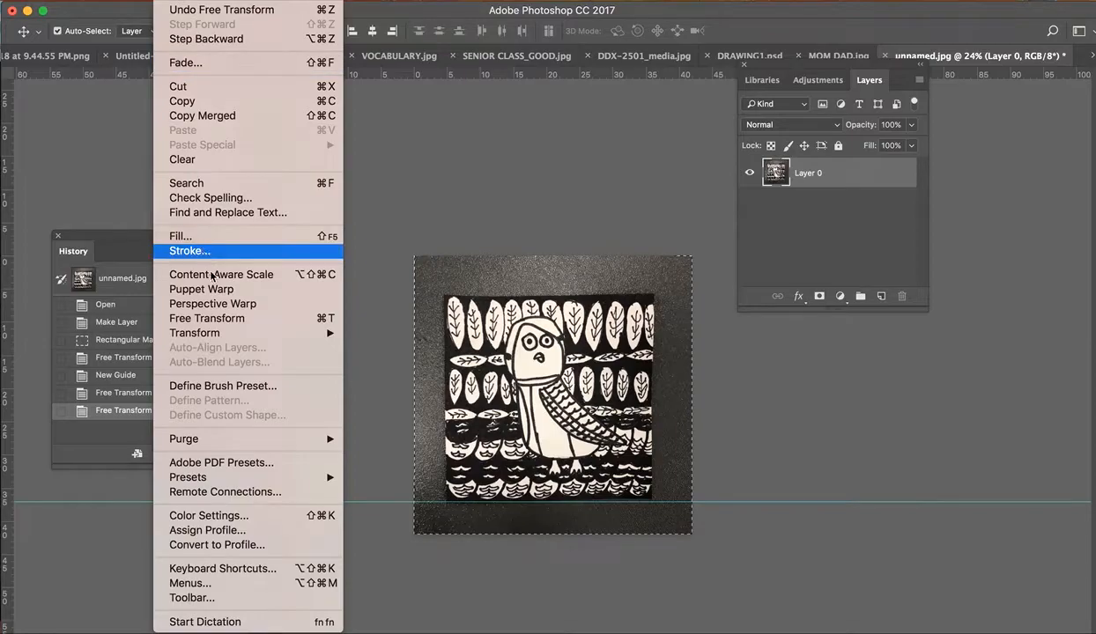
mouse_move(240, 335)
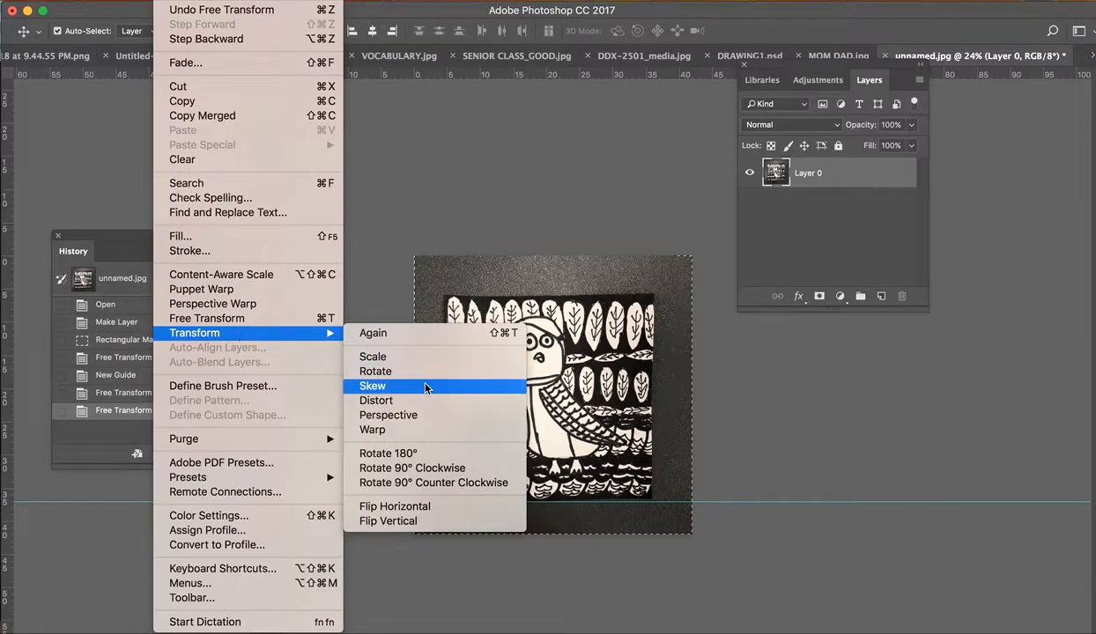
left_click(436, 431)
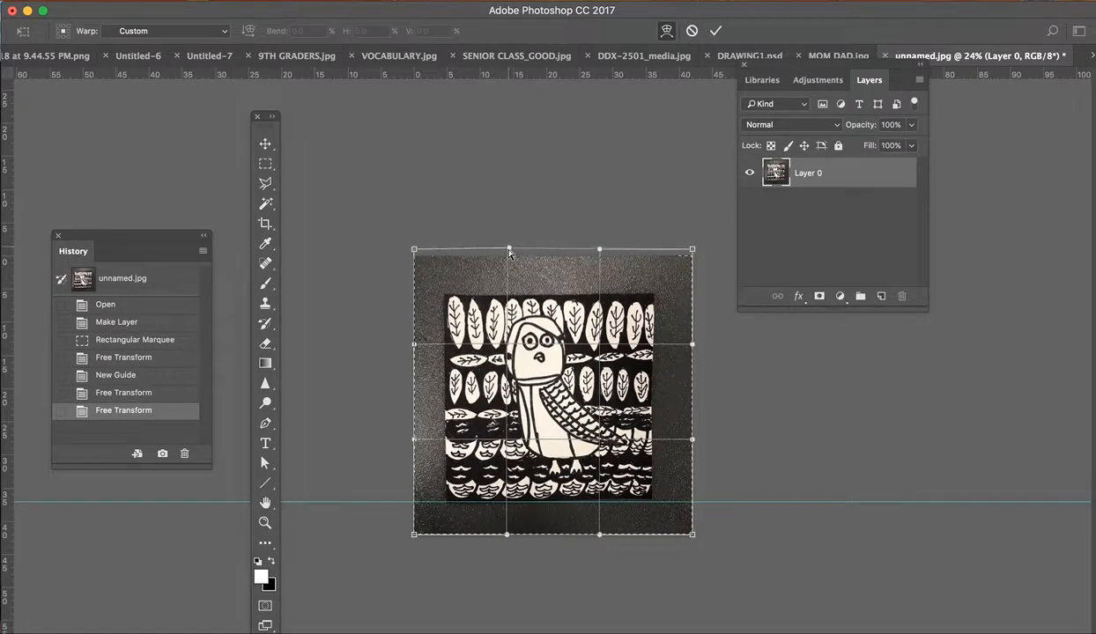
mouse_move(508, 249)
left_mouse_down()
mouse_move(514, 206)
mouse_move(516, 254)
mouse_move(514, 242)
left_mouse_up()
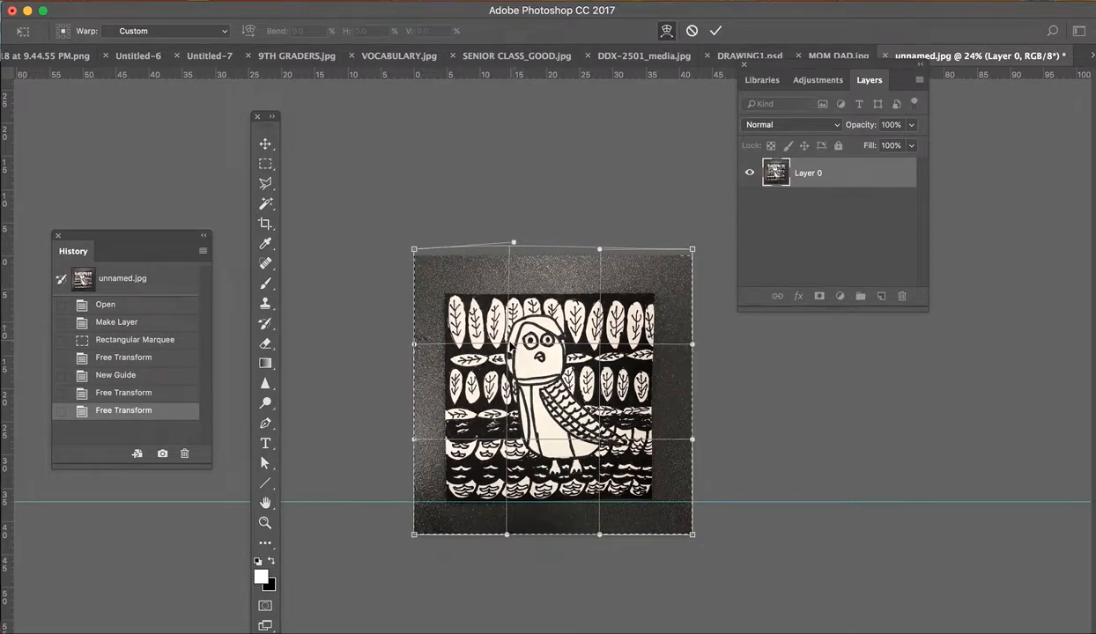
mouse_move(512, 346)
left_mouse_down()
mouse_move(534, 362)
mouse_move(484, 332)
mouse_move(510, 349)
left_mouse_up()
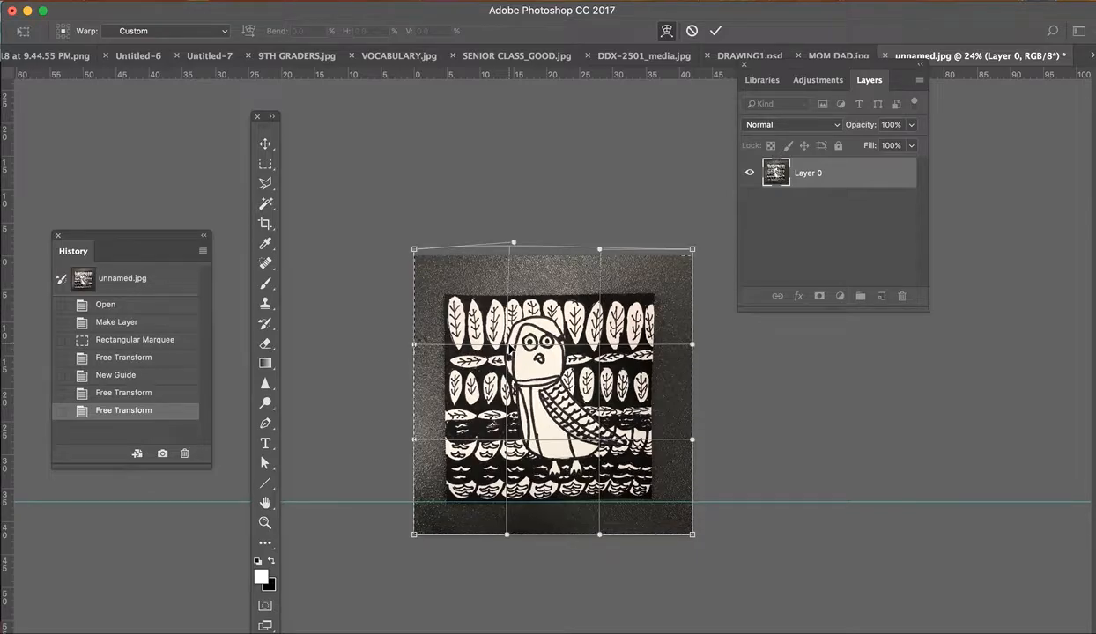
key("Return")
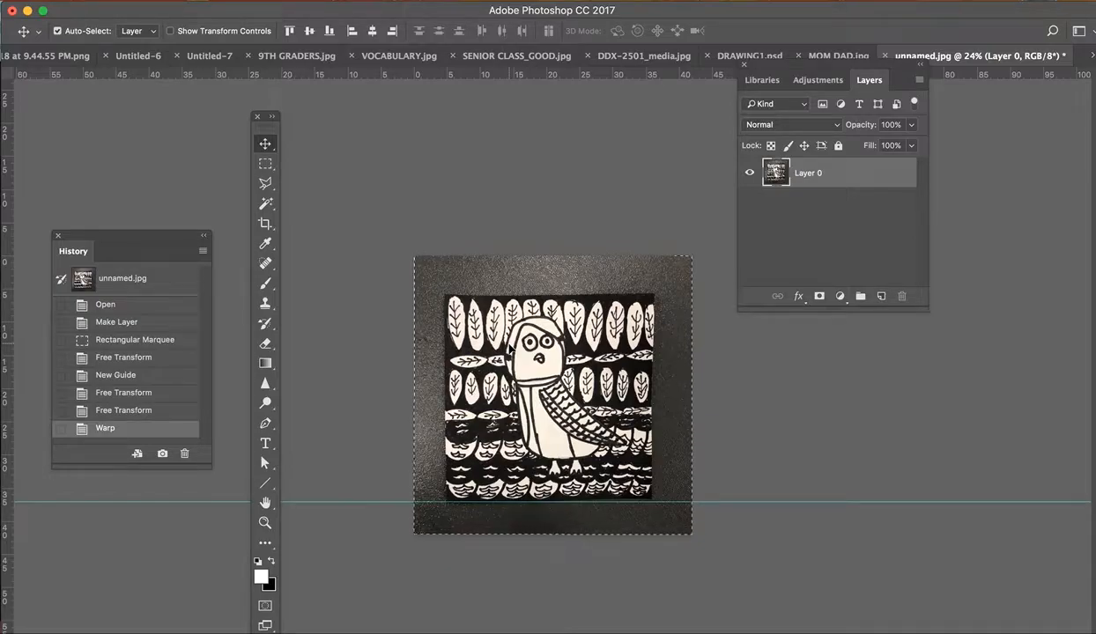
key("super+d")
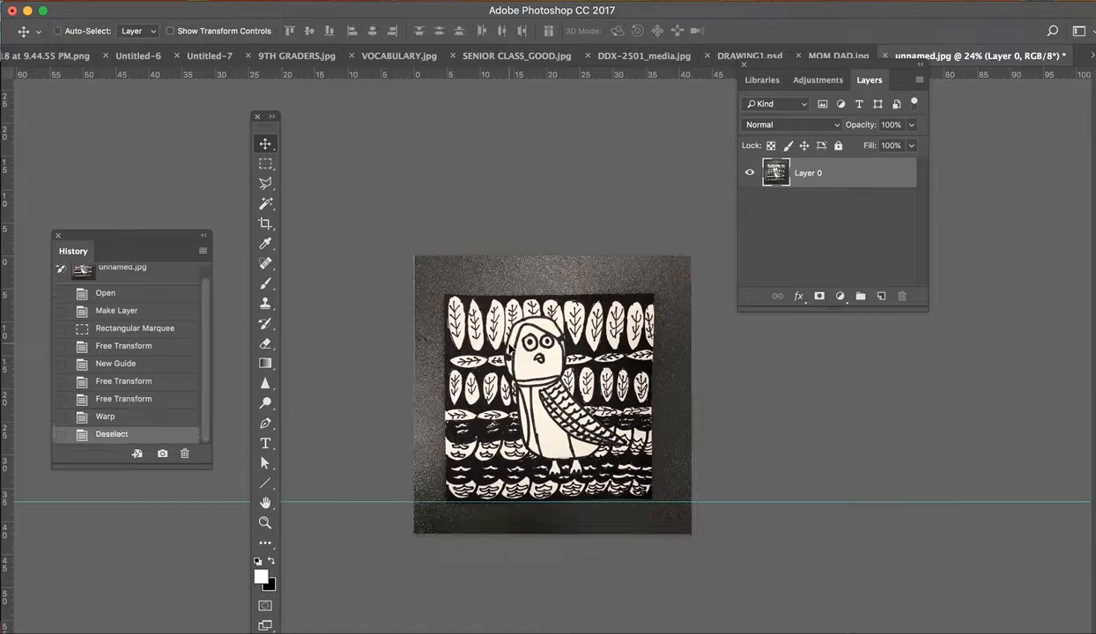
Step: Compare the original image snapshot with the latest corrected state in the history
left_click(130, 279)
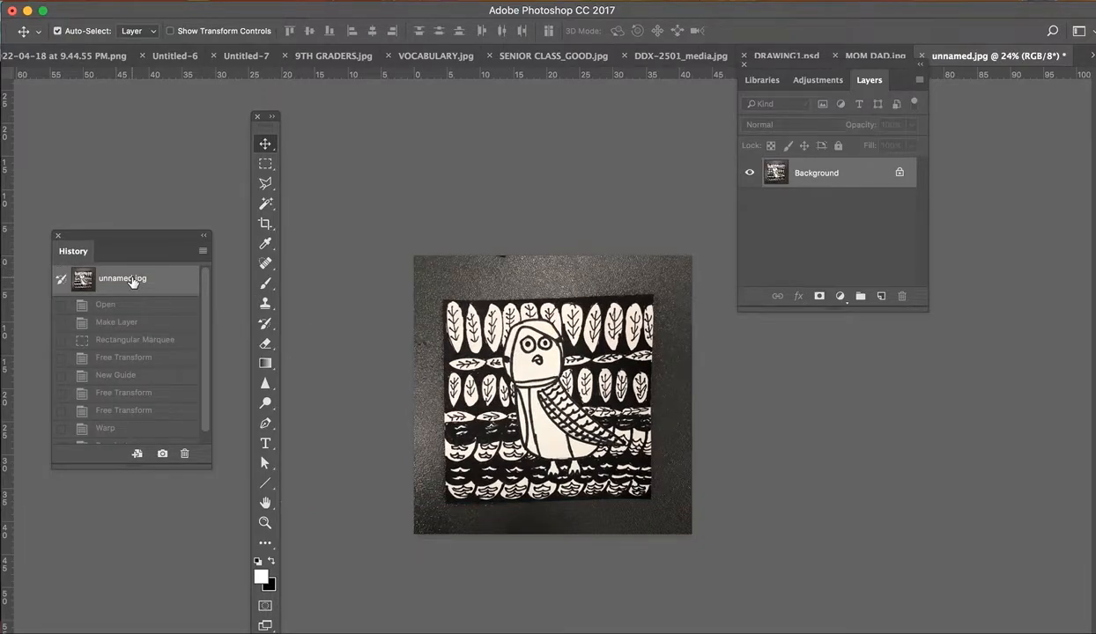
scroll(132, 405, "down", 1)
left_click(133, 435)
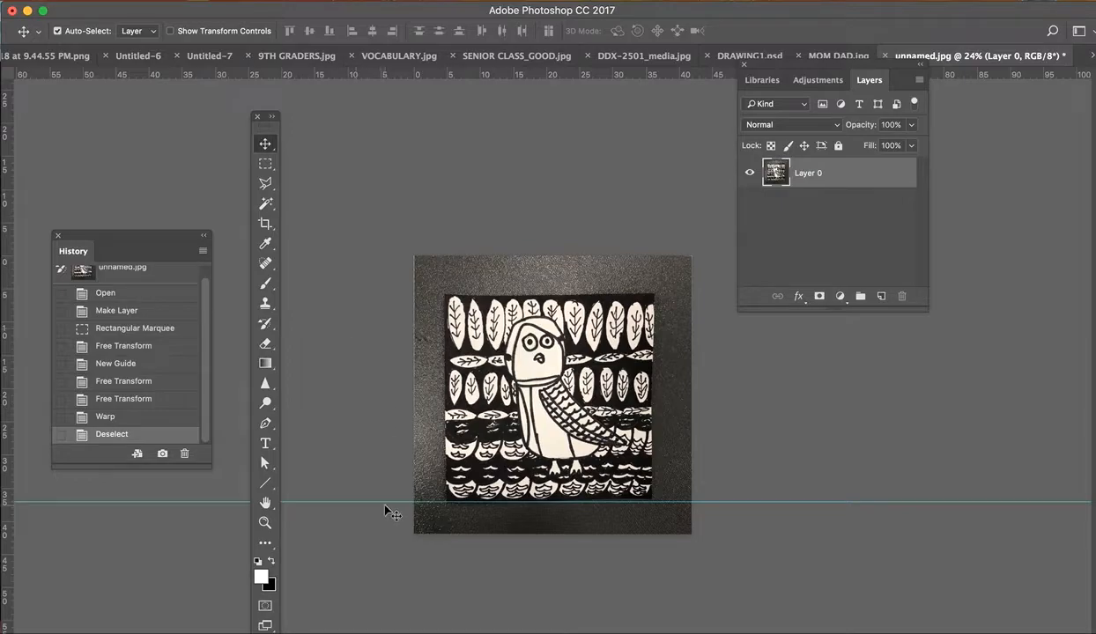
Step: Remove the horizontal guide and crop all four sides of the image to the edges of the bird print
left_click_drag(385, 502, 392, 39)
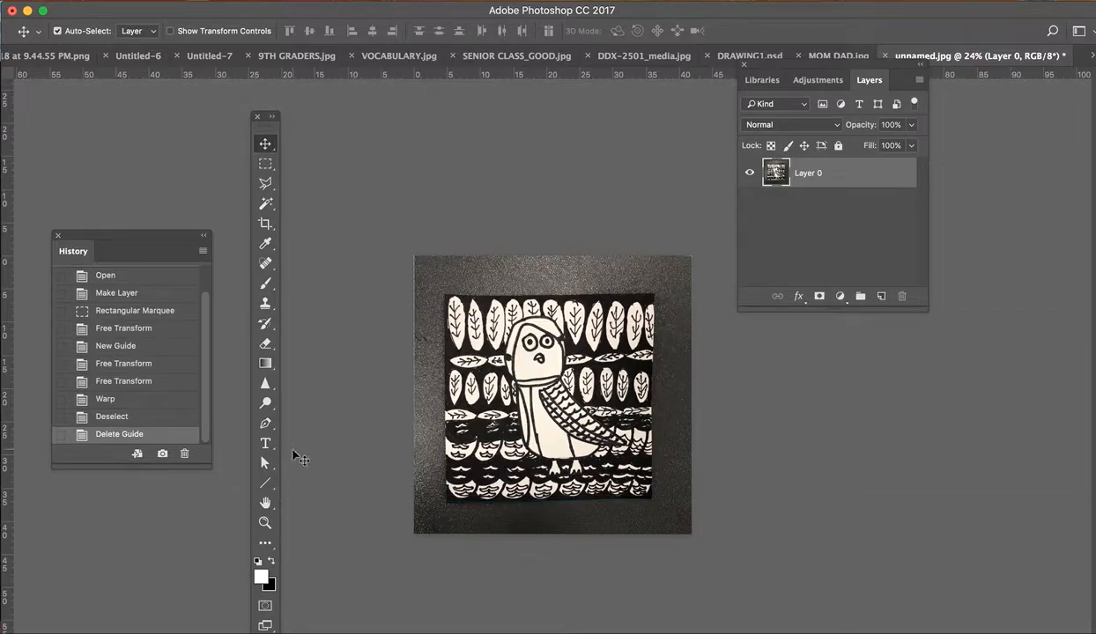
left_click(267, 228)
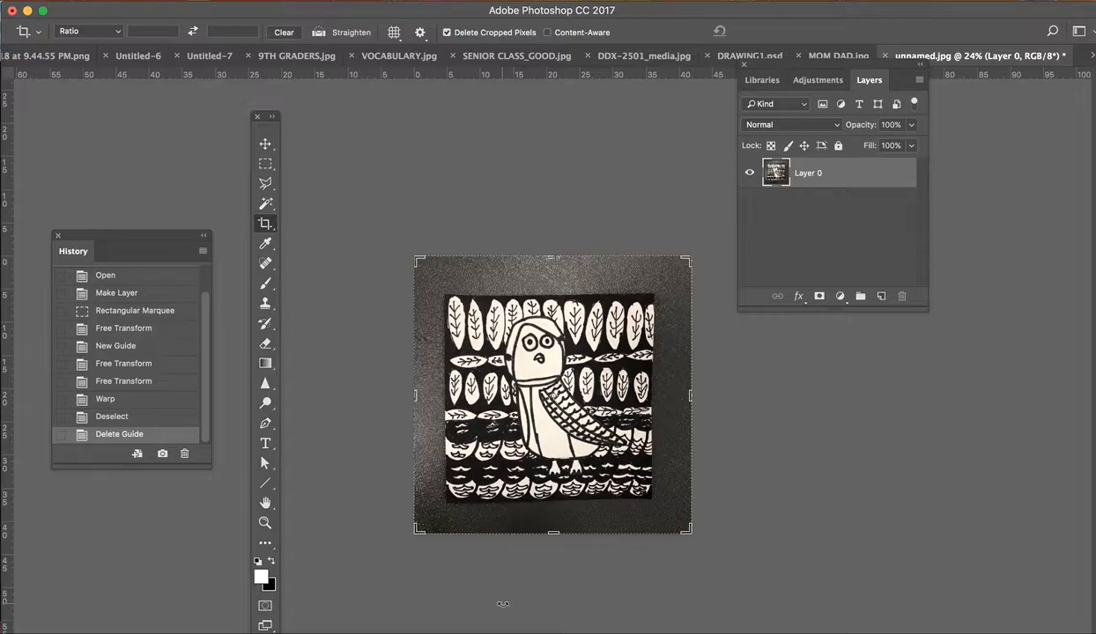
left_click_drag(553, 532, 552, 515)
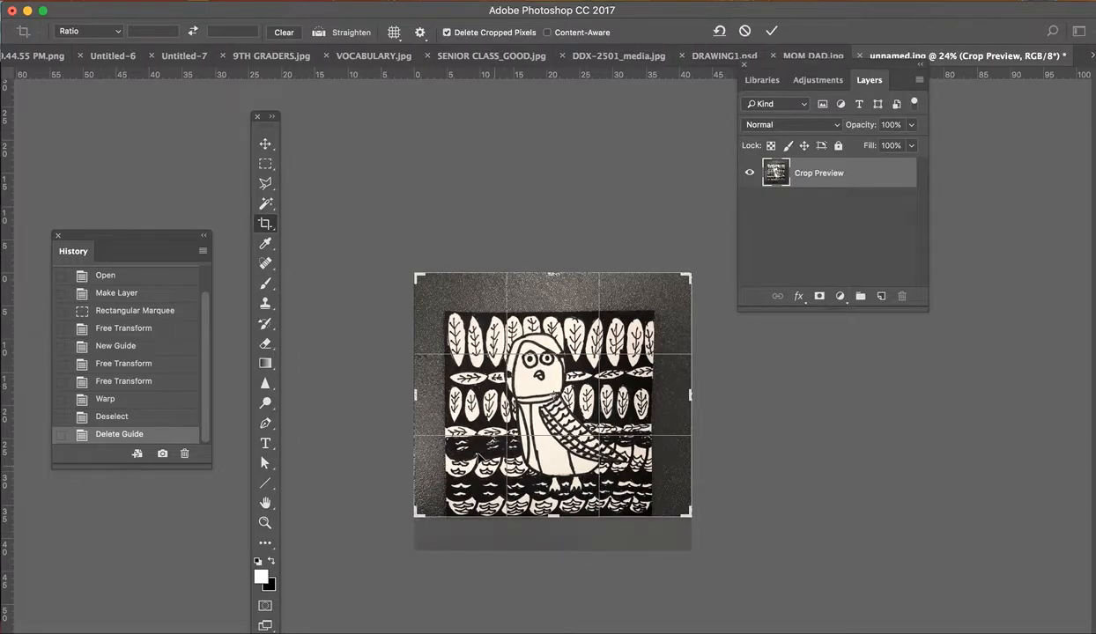
left_click_drag(416, 394, 431, 395)
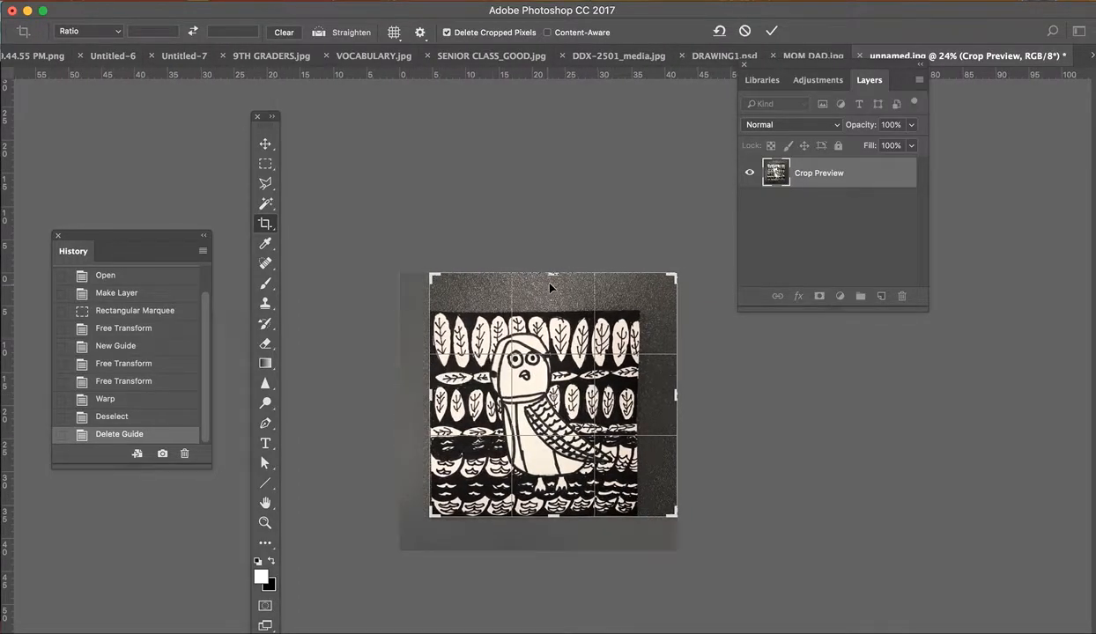
left_click_drag(554, 275, 557, 293)
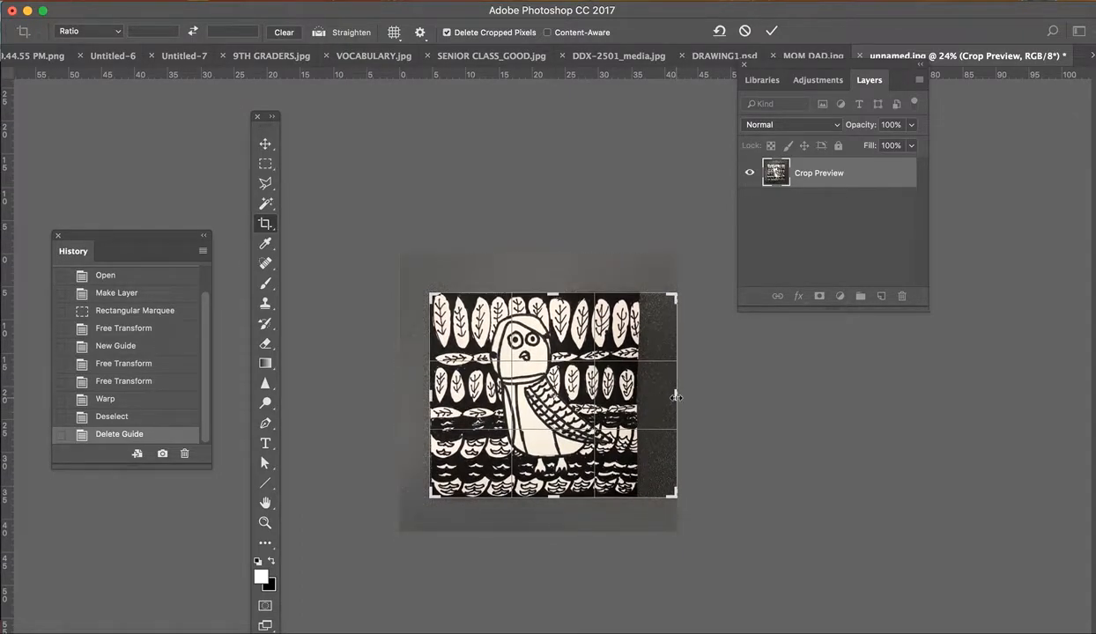
left_click_drag(662, 393, 658, 401)
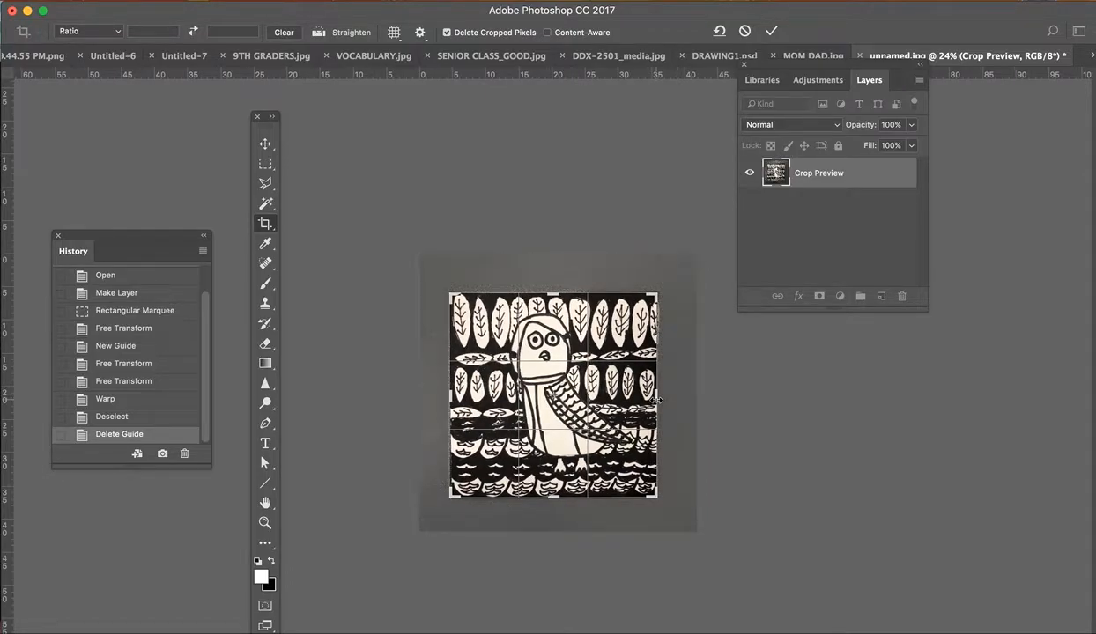
key("Return")
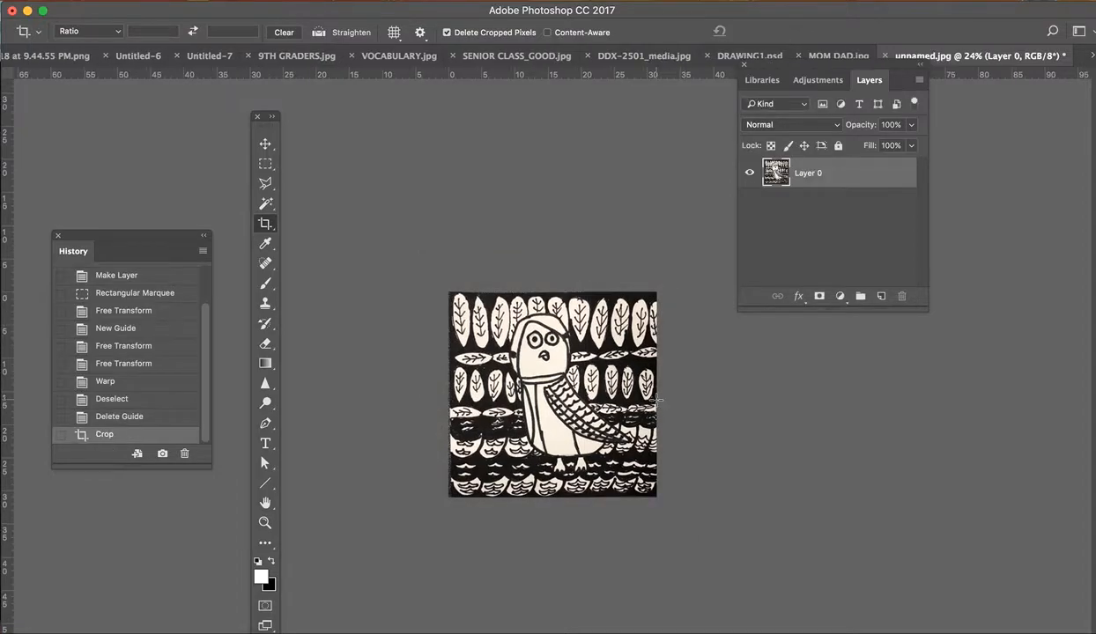
Step: Crop a thin sliver off the image's upper edge
left_click(657, 401)
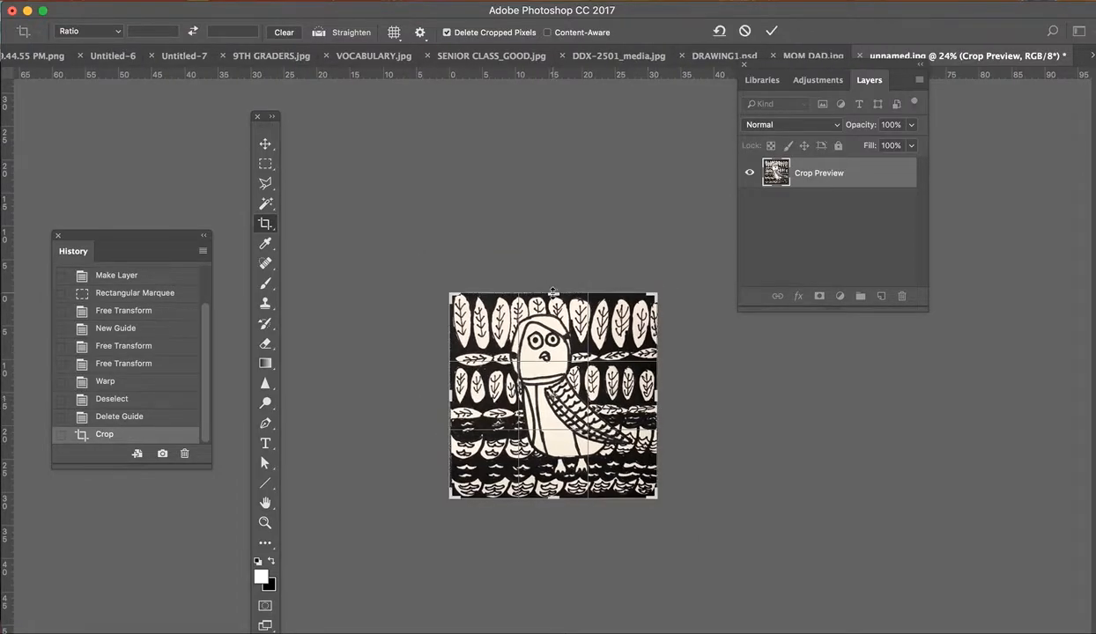
left_click_drag(552, 295, 552, 295)
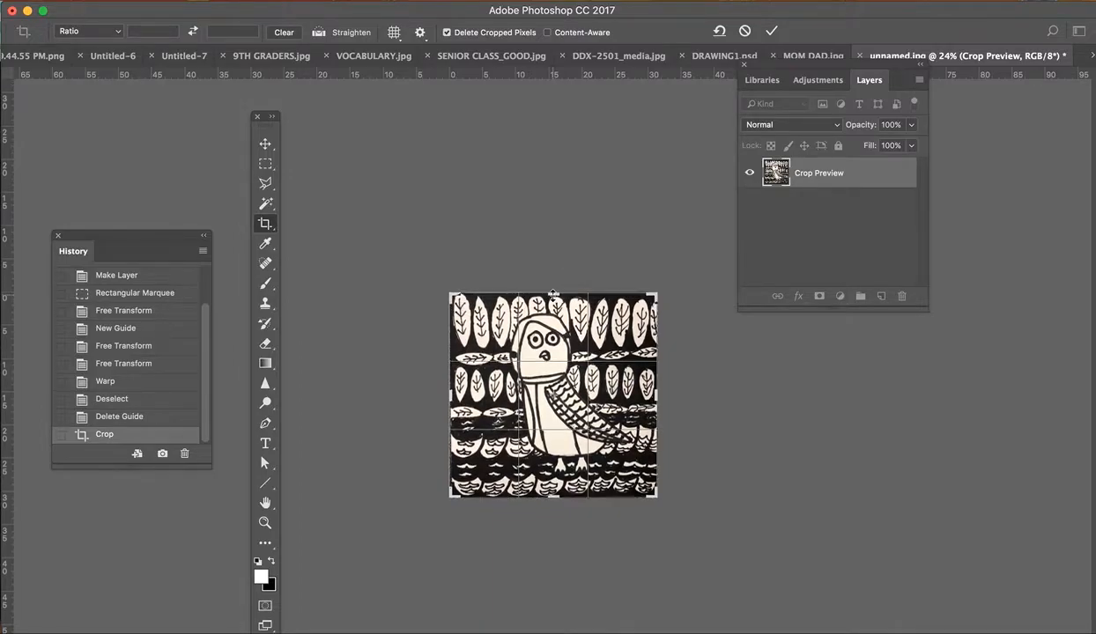
key("Return")
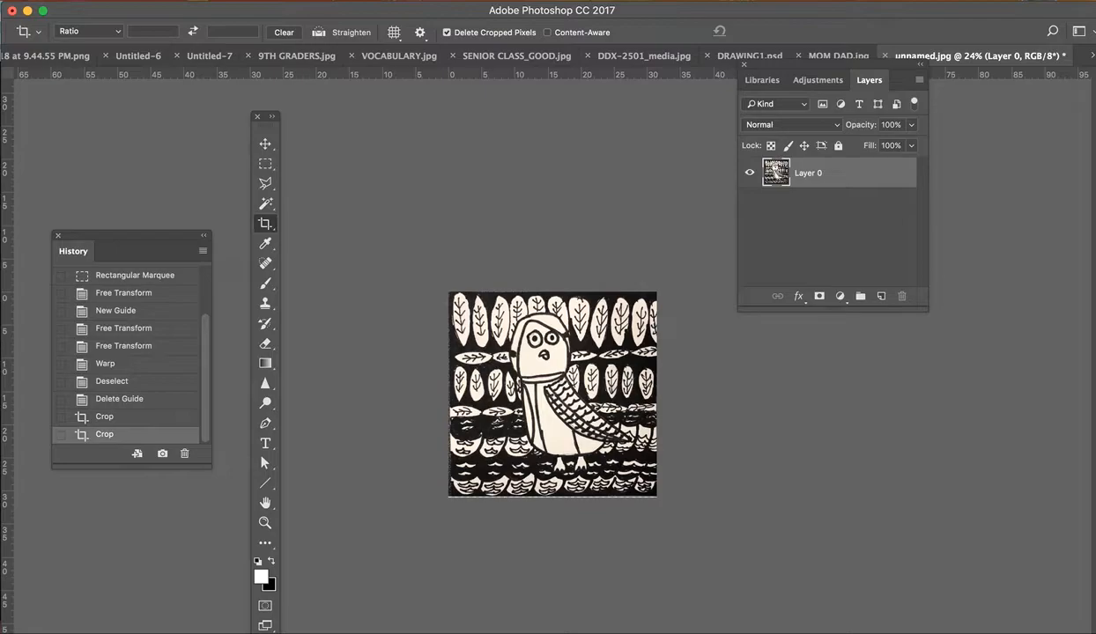
Step: Start saving the cropped print as a separate file and choose the Desktop as the save location
left_click(136, 3)
left_click(183, 151)
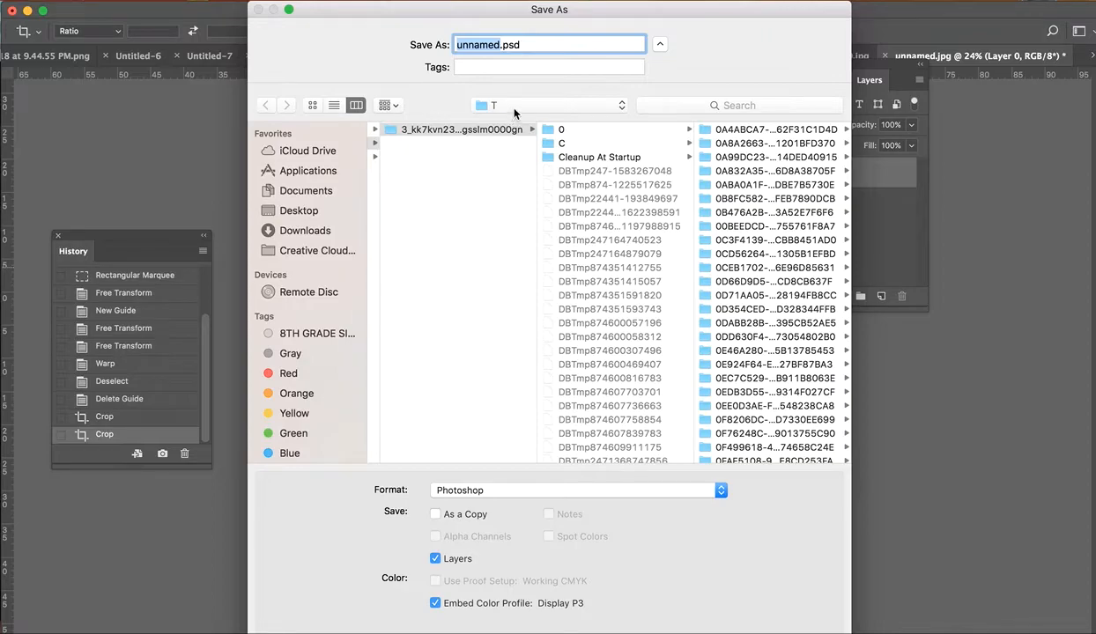
left_click(500, 105)
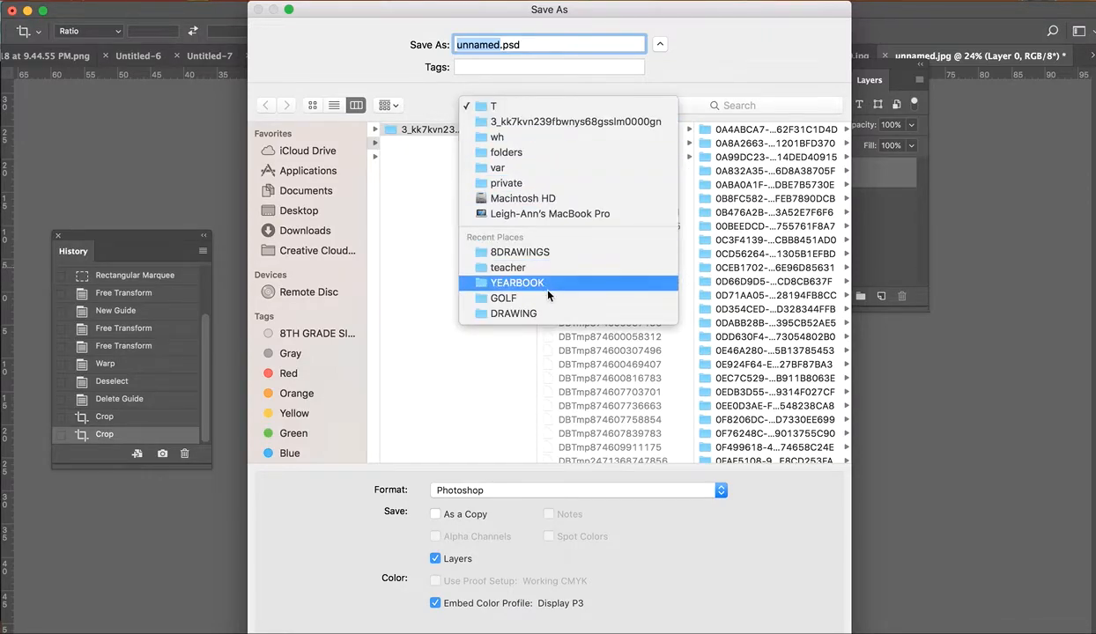
left_click(331, 208)
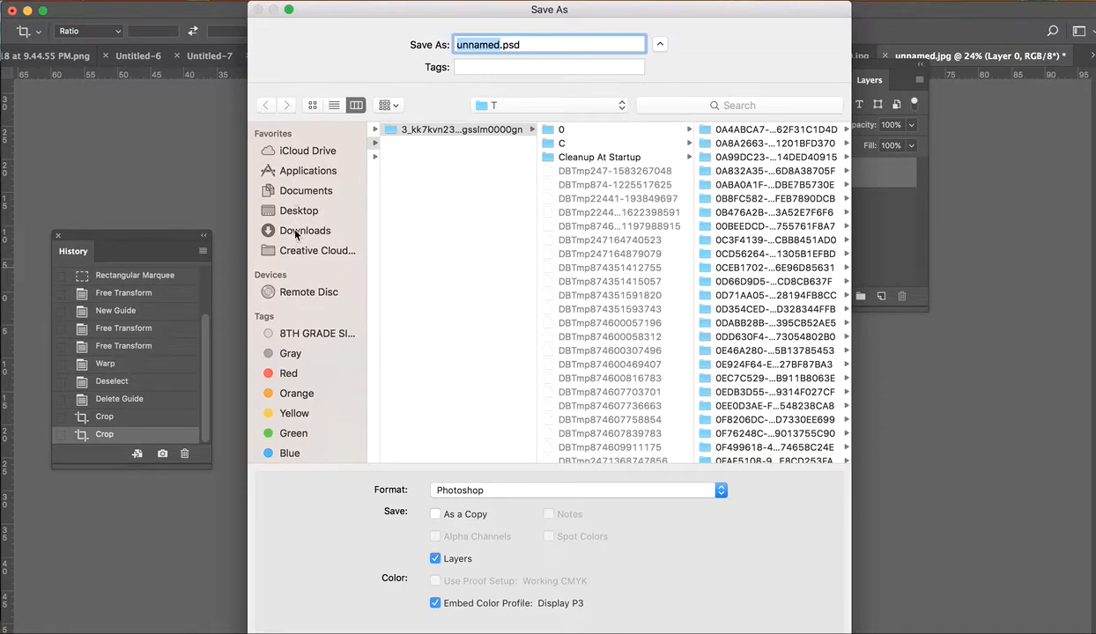
left_click(293, 211)
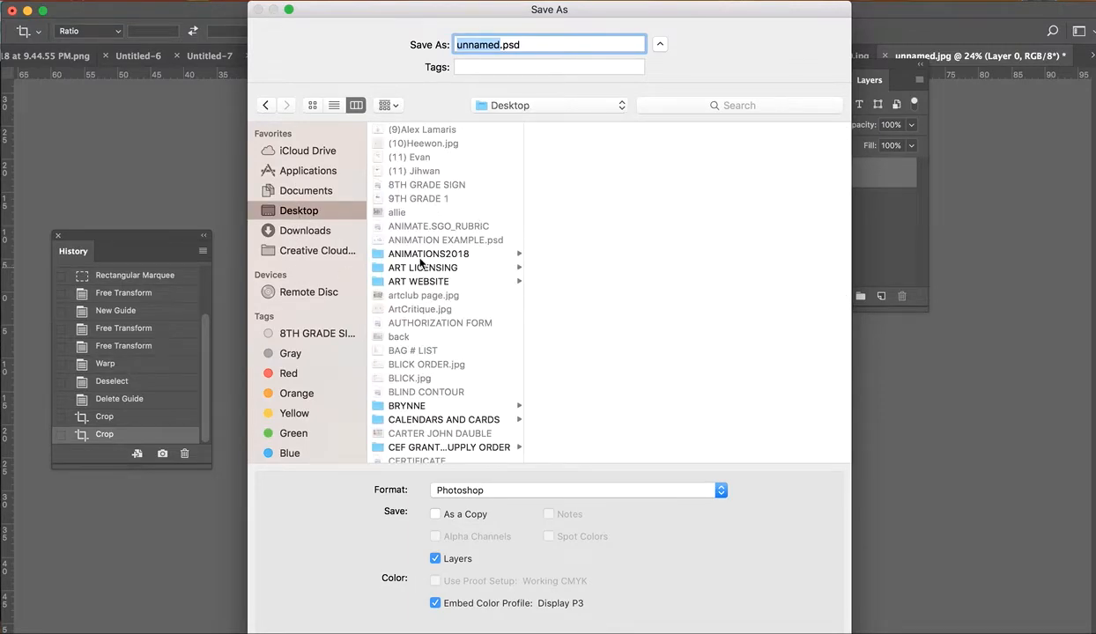
Step: Set the save location to the 8DRAWINGS folder inside CRESSKILL, 2021 REMOTE, DIGITAL ART
scroll(420, 261, "down", 5)
scroll(420, 262, "up", 6)
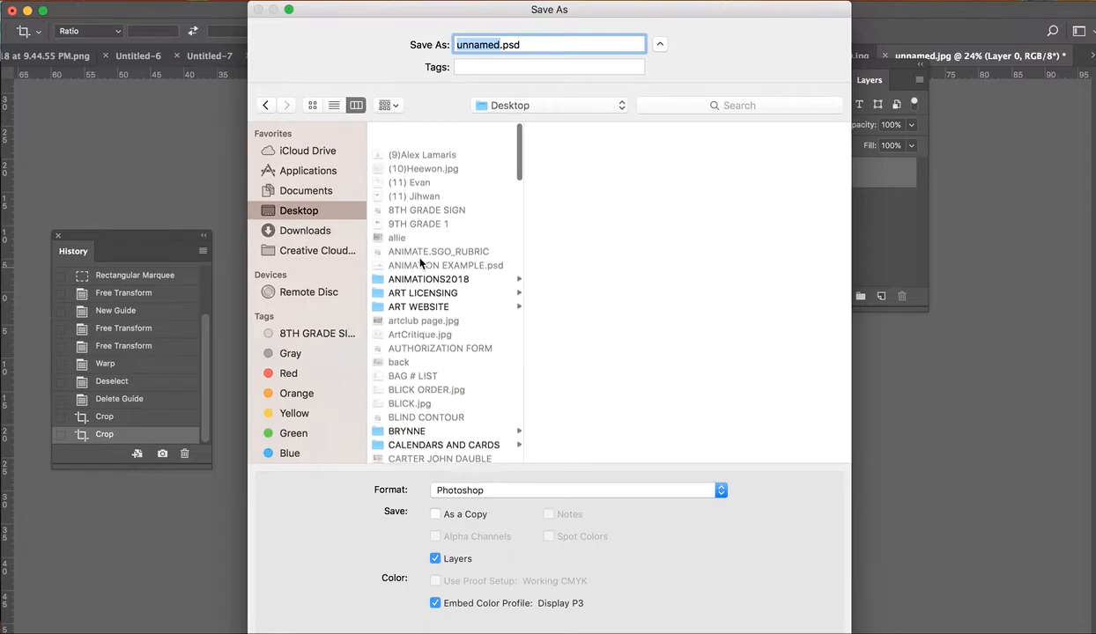
scroll(420, 261, "down", 8)
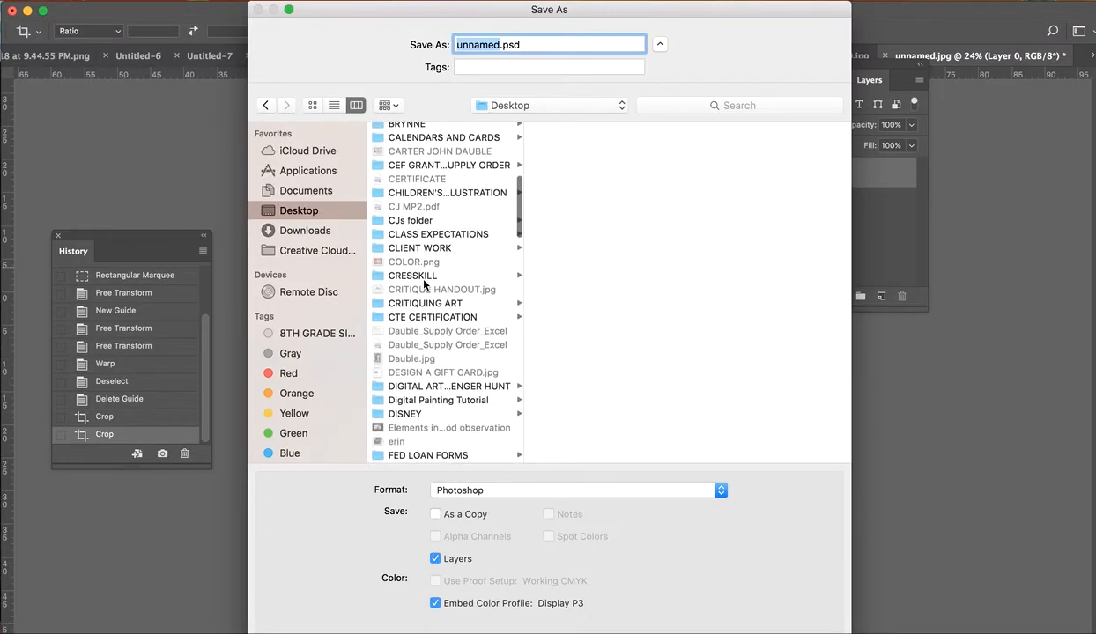
left_click(417, 277)
left_click(590, 172)
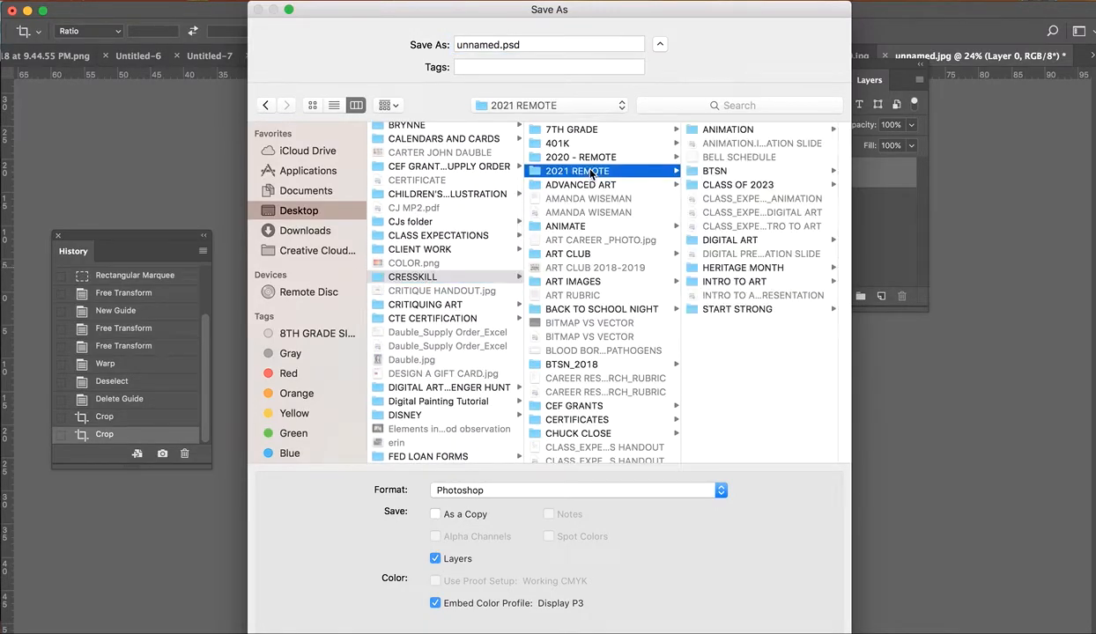
left_click(727, 239)
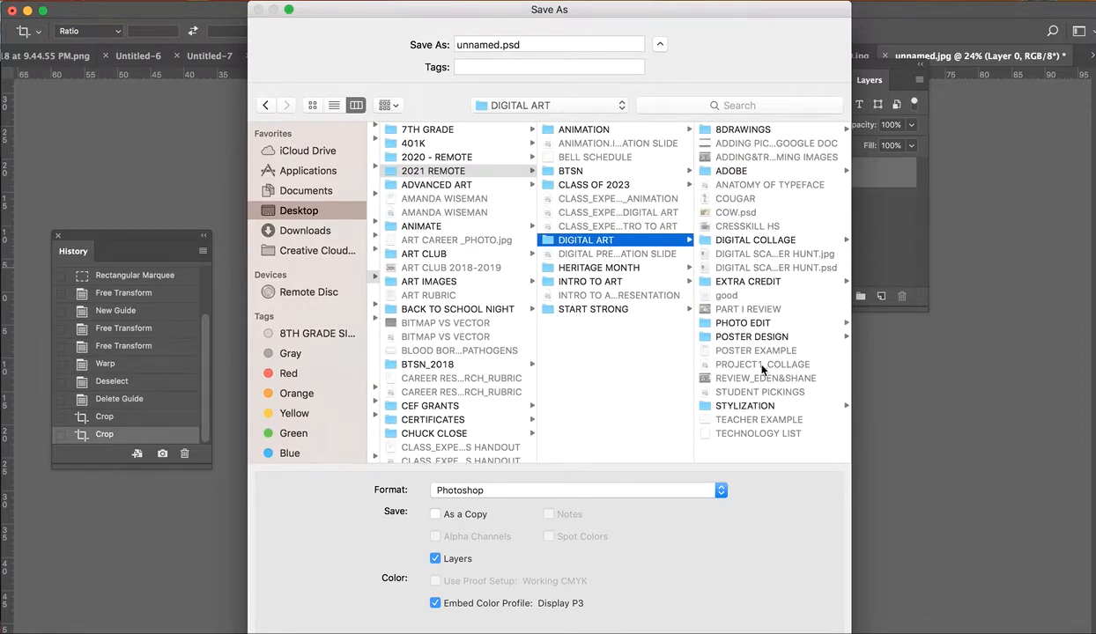
left_click(744, 239)
left_click(431, 239)
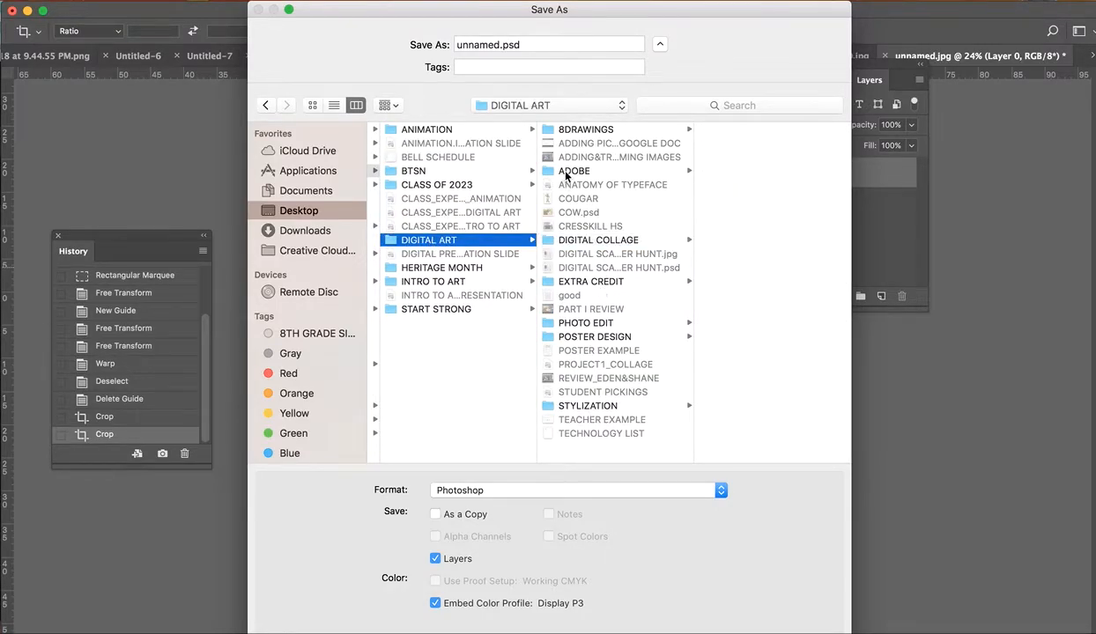
left_click(592, 131)
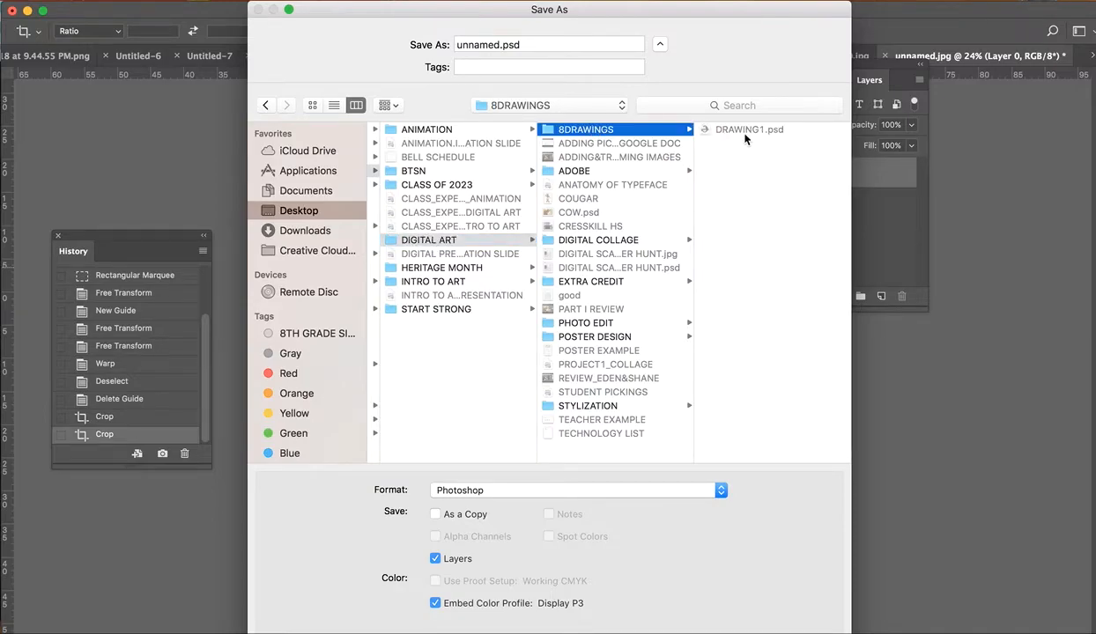
Step: Name the file DRAWING1.psd and try to save it, declining to replace the existing file
double_click(485, 44)
type("DRAWING1")
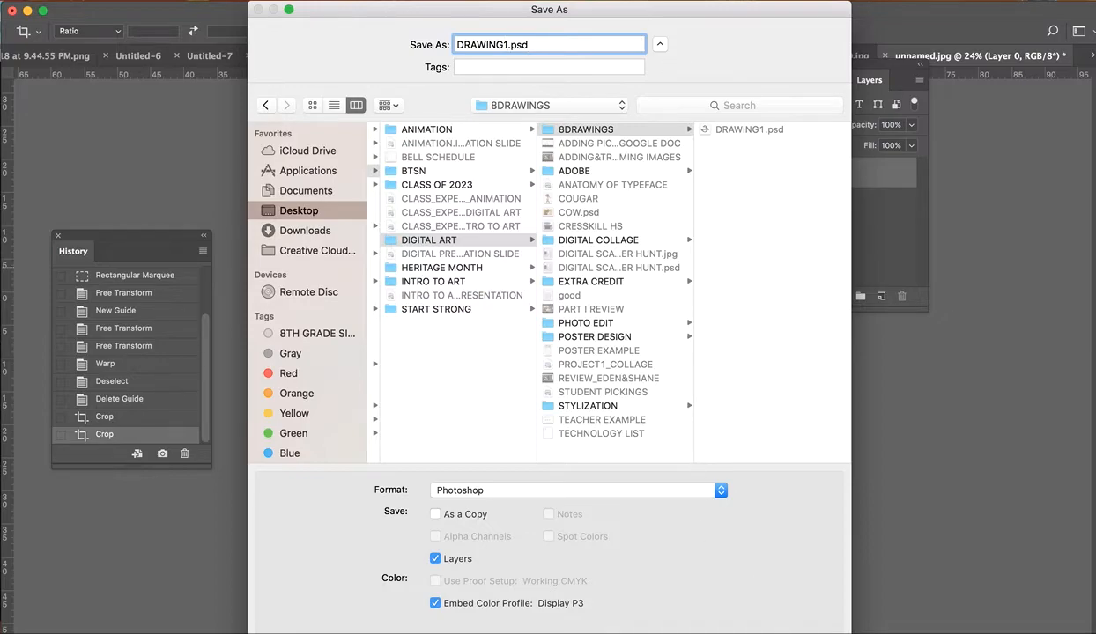
key("Return")
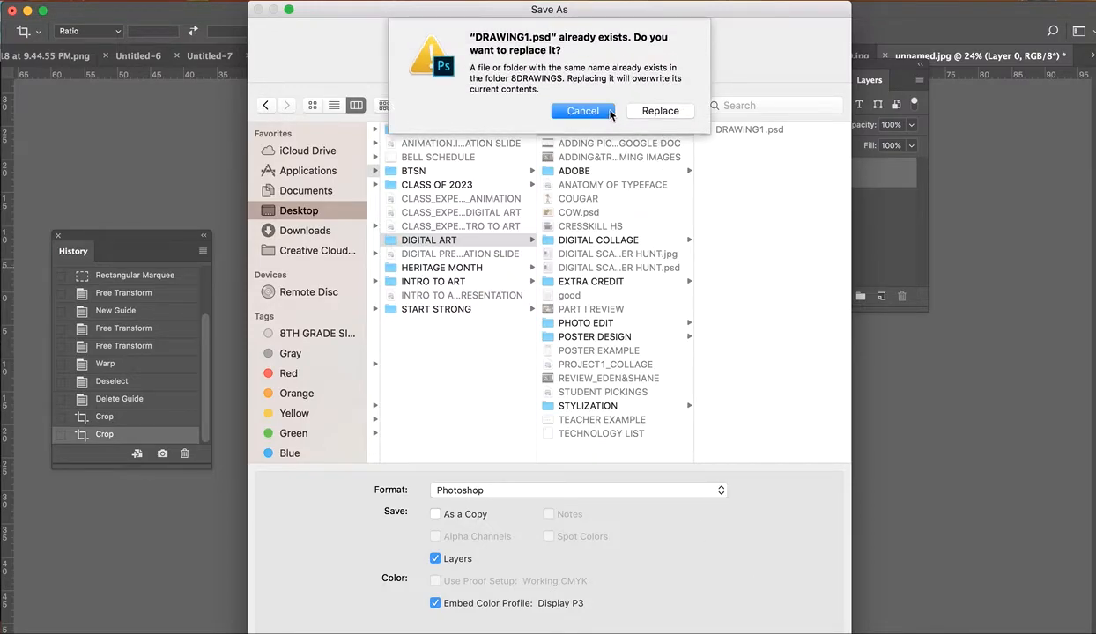
left_click(578, 111)
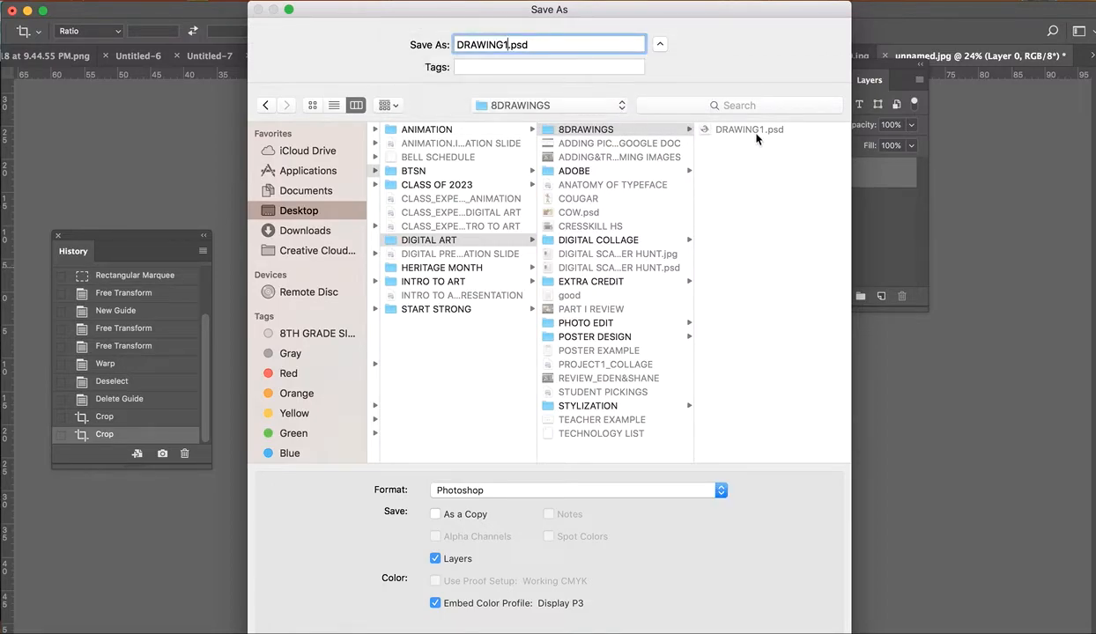
Step: Change the file name to DRAWING2.psd and save it in Photoshop format in the 8DRAWINGS folder
left_click(507, 45)
key("BackSpace")
type("2")
key("Return")
left_click(729, 253)
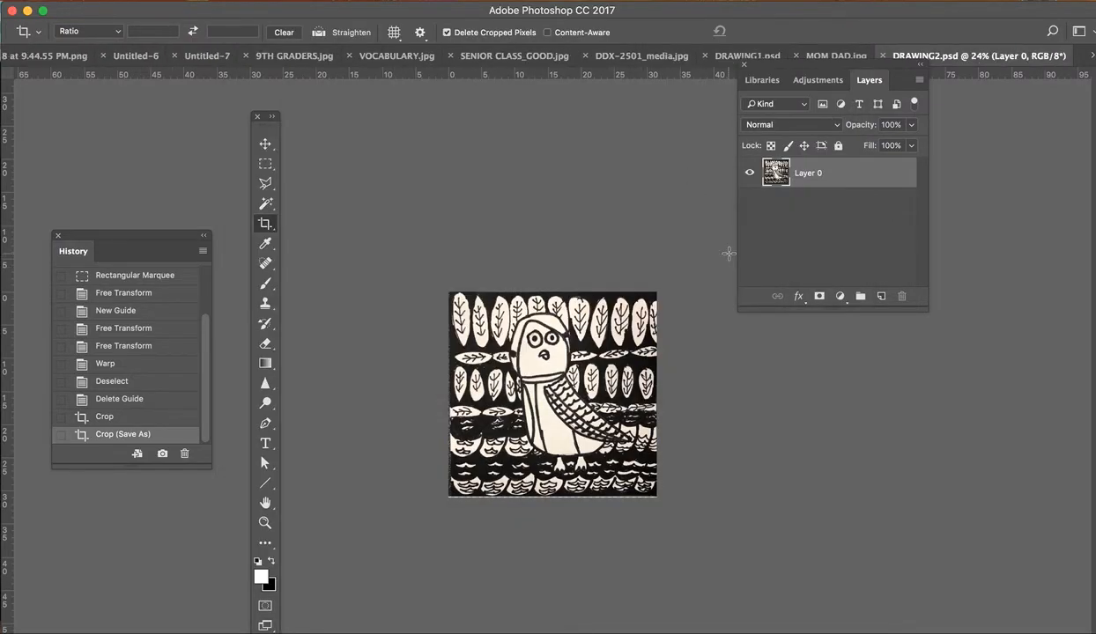